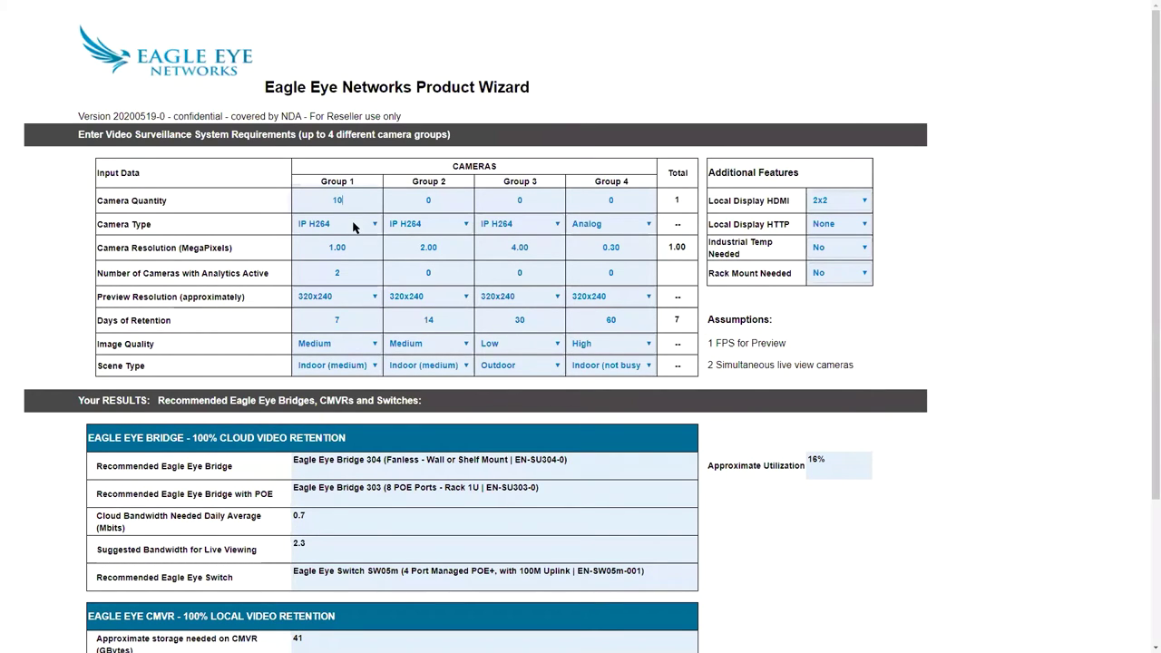
Commit 10 cameras for Group 1 and bring up its Camera Type list.
{"action": "key", "text": "Tab"}
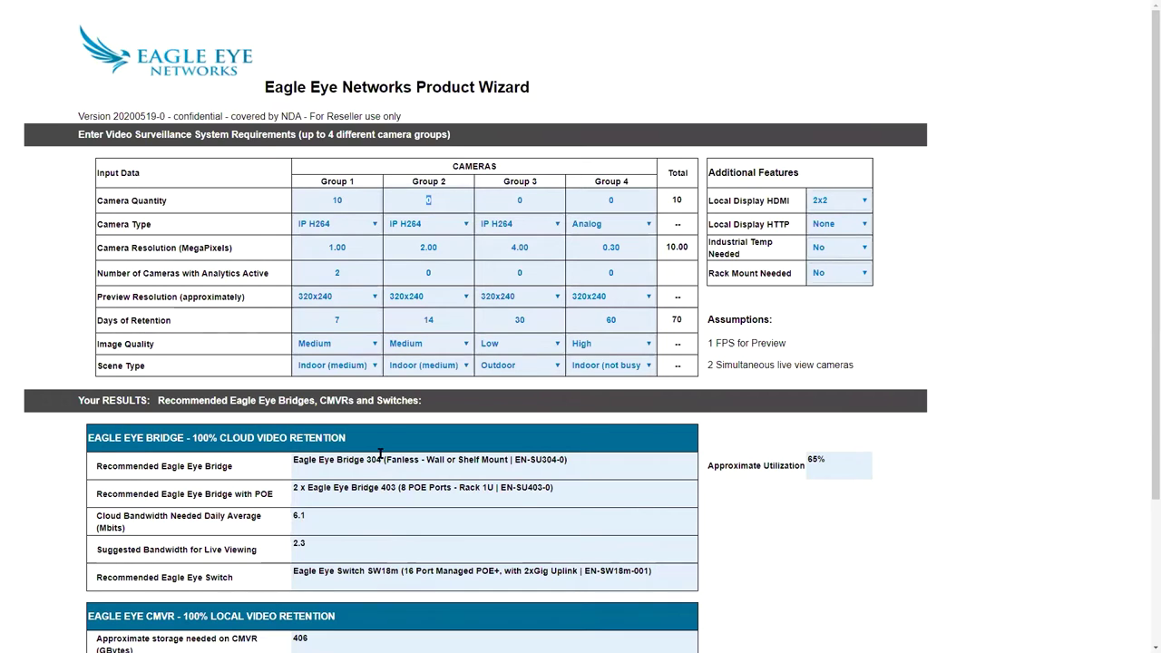
{"action": "left_click", "coordinate": [375, 228]}
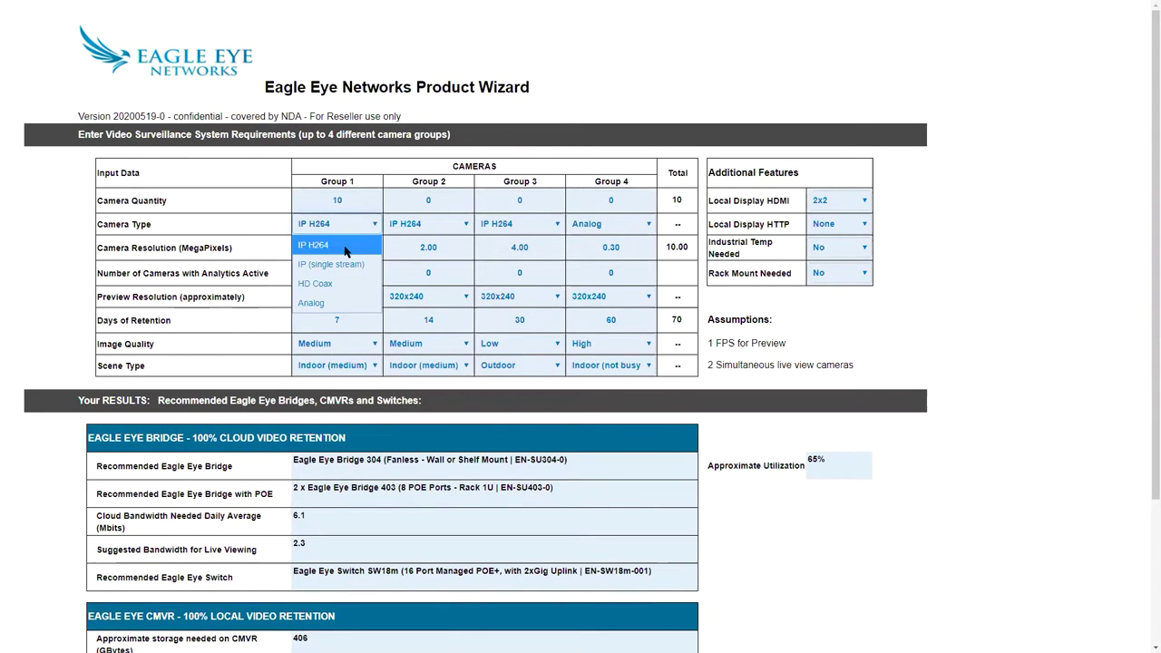
Try Analog as Group 1's camera type, then switch it back to IP H264.
{"action": "left_click", "coordinate": [331, 306]}
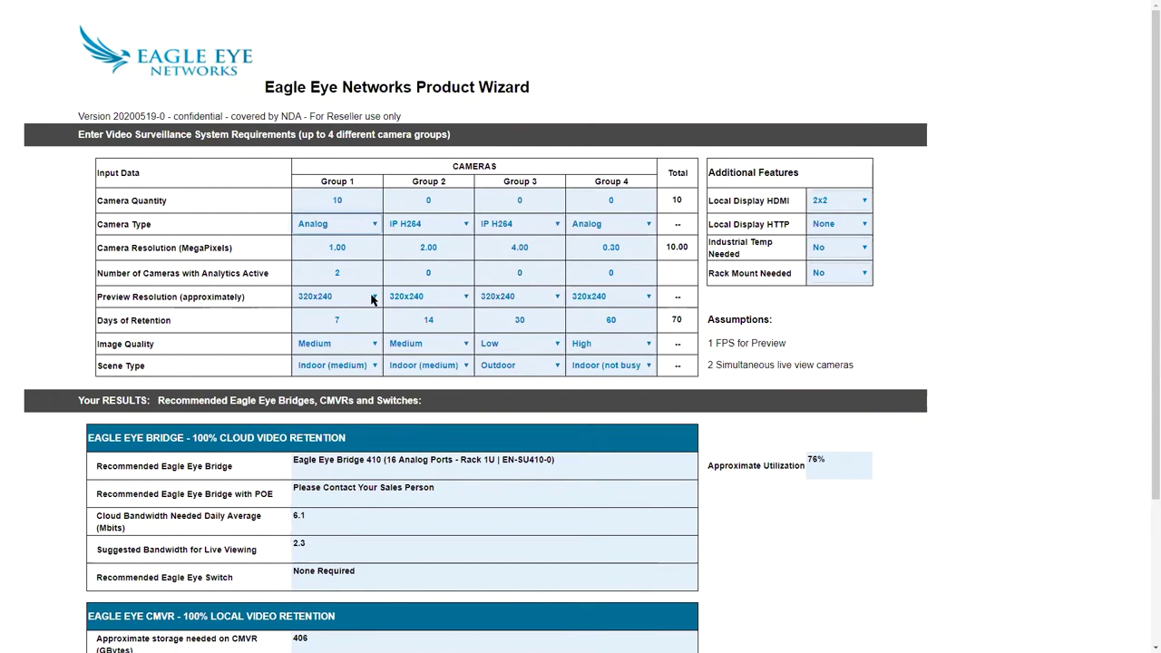
{"action": "left_click", "coordinate": [369, 226]}
{"action": "left_click", "coordinate": [349, 239]}
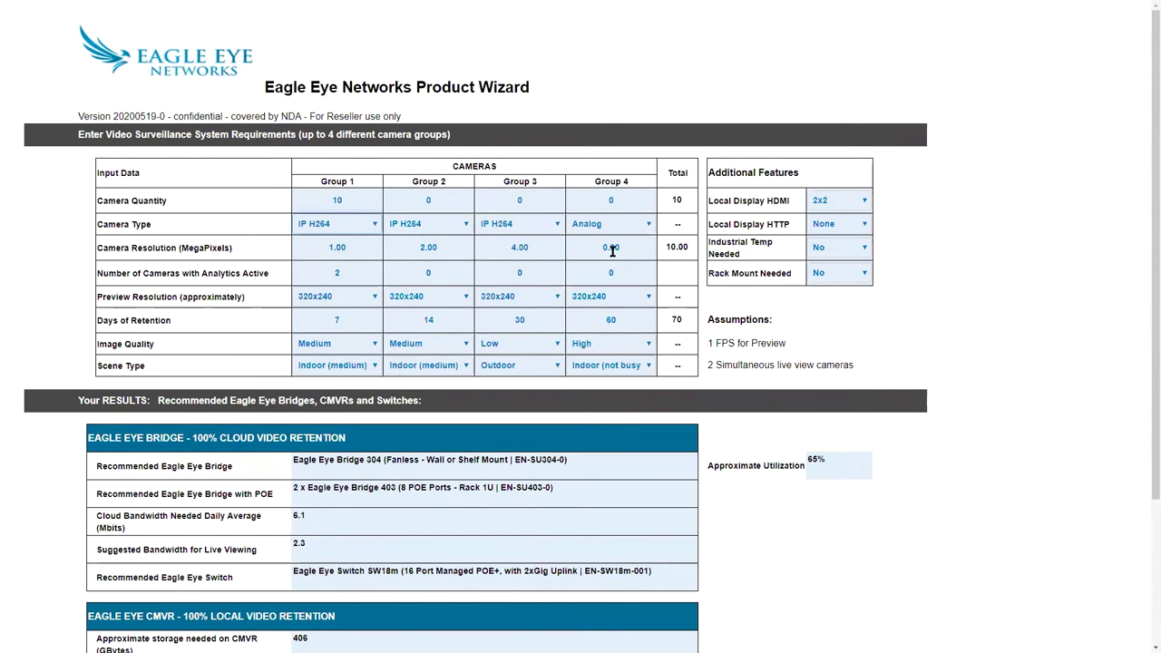
Try a 1.50 MP camera resolution for Group 1, then restore it to 1.00.
{"action": "double_click", "coordinate": [340, 245]}
{"action": "type", "text": "1.5"}
{"action": "key", "text": "Tab"}
{"action": "left_click_drag", "start_coordinate": [354, 252], "coordinate": [318, 248]}
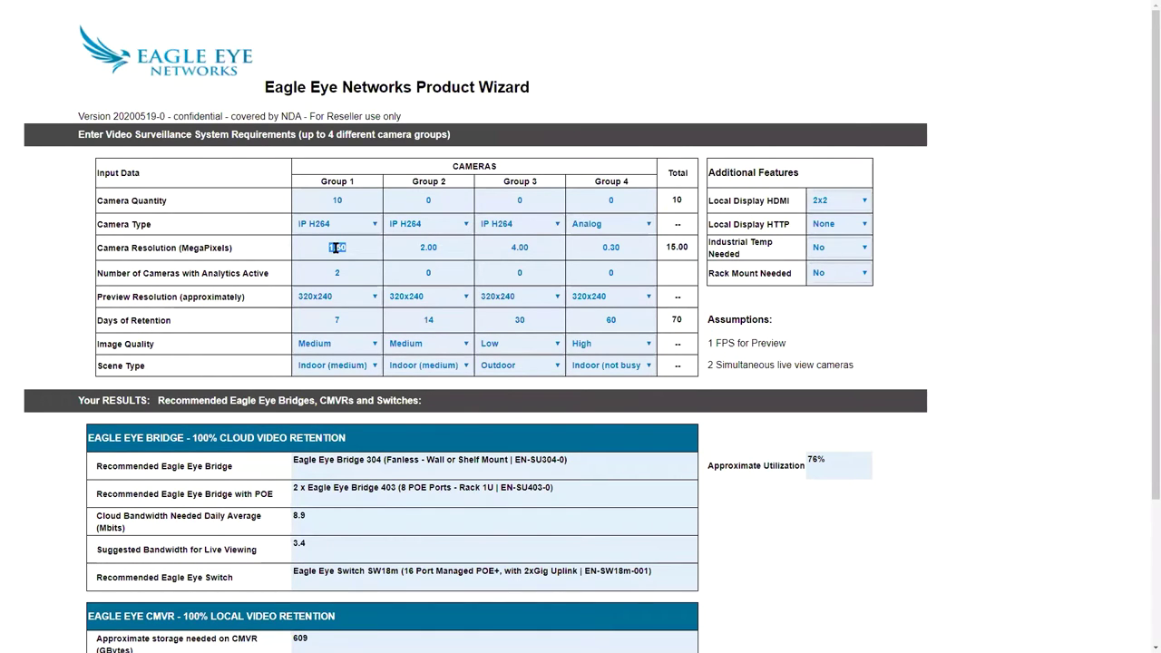
{"action": "type", "text": "1"}
{"action": "left_click", "coordinate": [356, 273]}
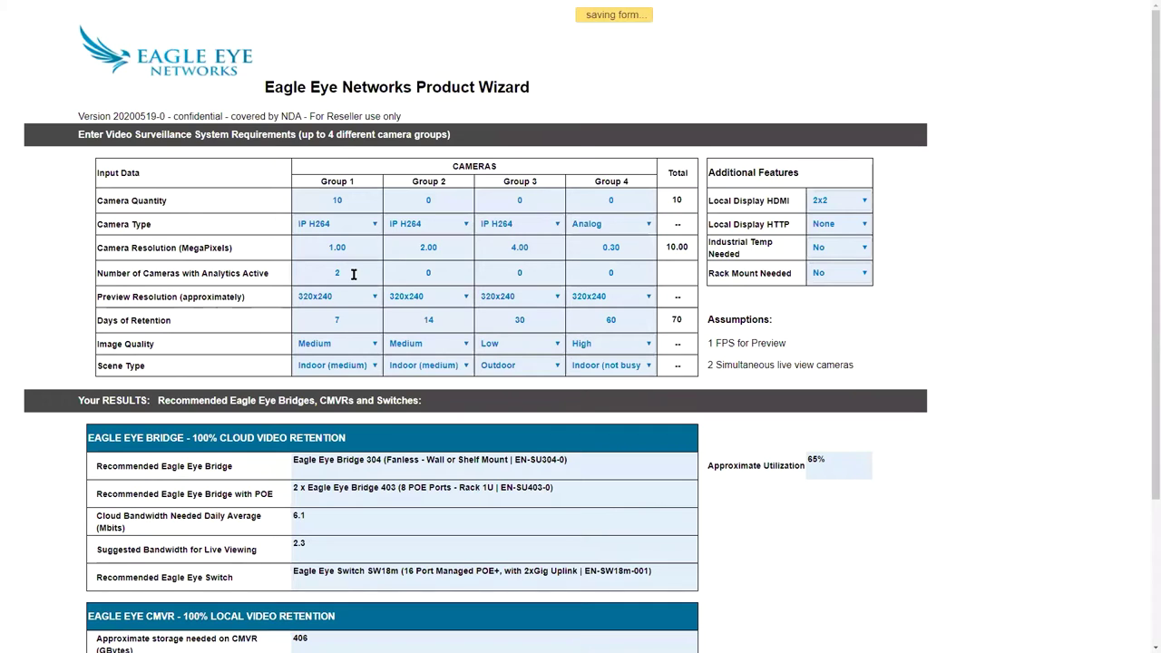
Set Group 1's analytics cameras to 0, then back to 2.
{"action": "double_click", "coordinate": [336, 272]}
{"action": "type", "text": "0"}
{"action": "key", "text": "Tab"}
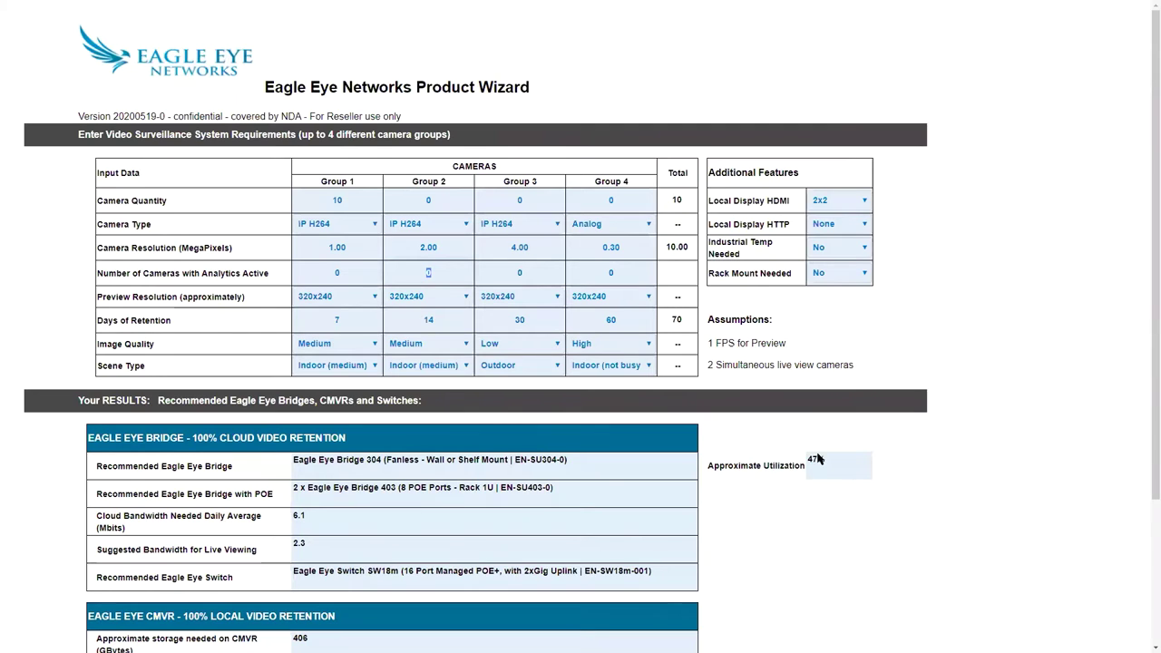
{"action": "left_click", "coordinate": [311, 275]}
{"action": "type", "text": "2"}
{"action": "key", "text": "Tab"}
{"action": "left_click", "coordinate": [371, 300]}
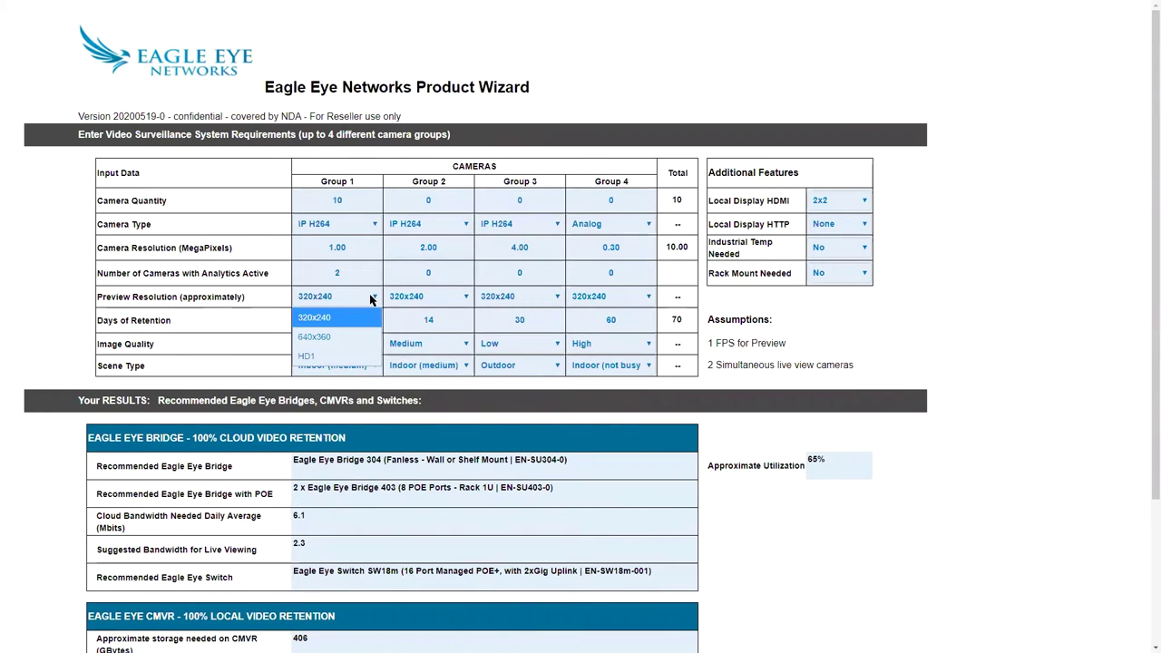
Set Group 1's preview resolution to 640x360, keeping image quality at Medium.
{"action": "left_click", "coordinate": [324, 338]}
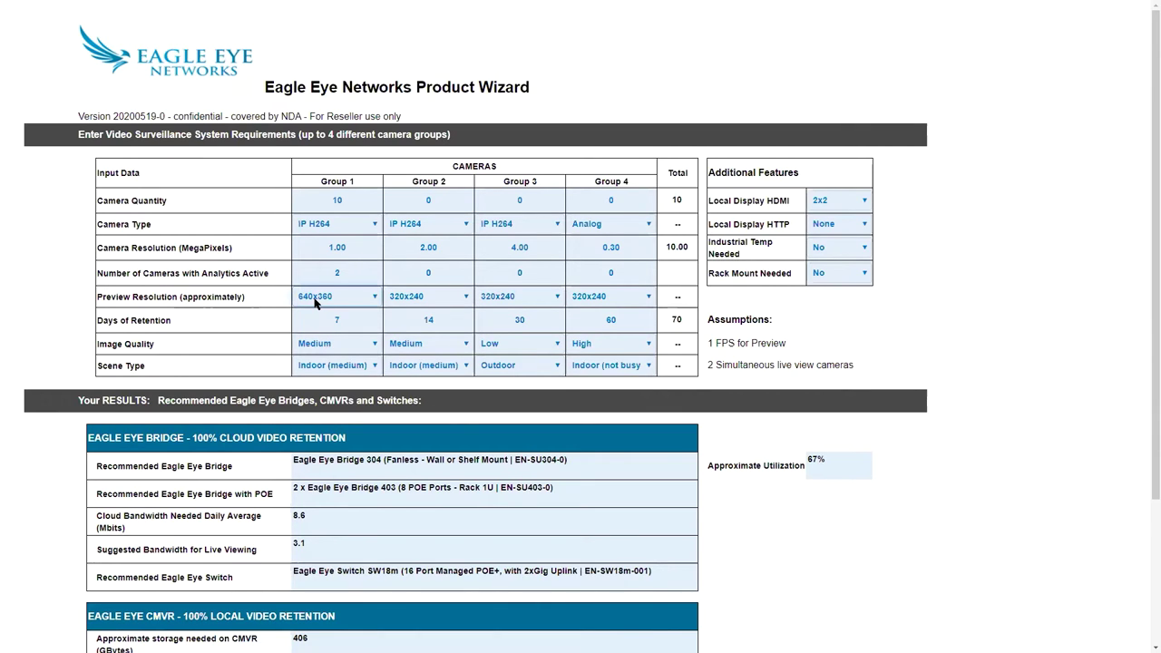
{"action": "left_click", "coordinate": [372, 349]}
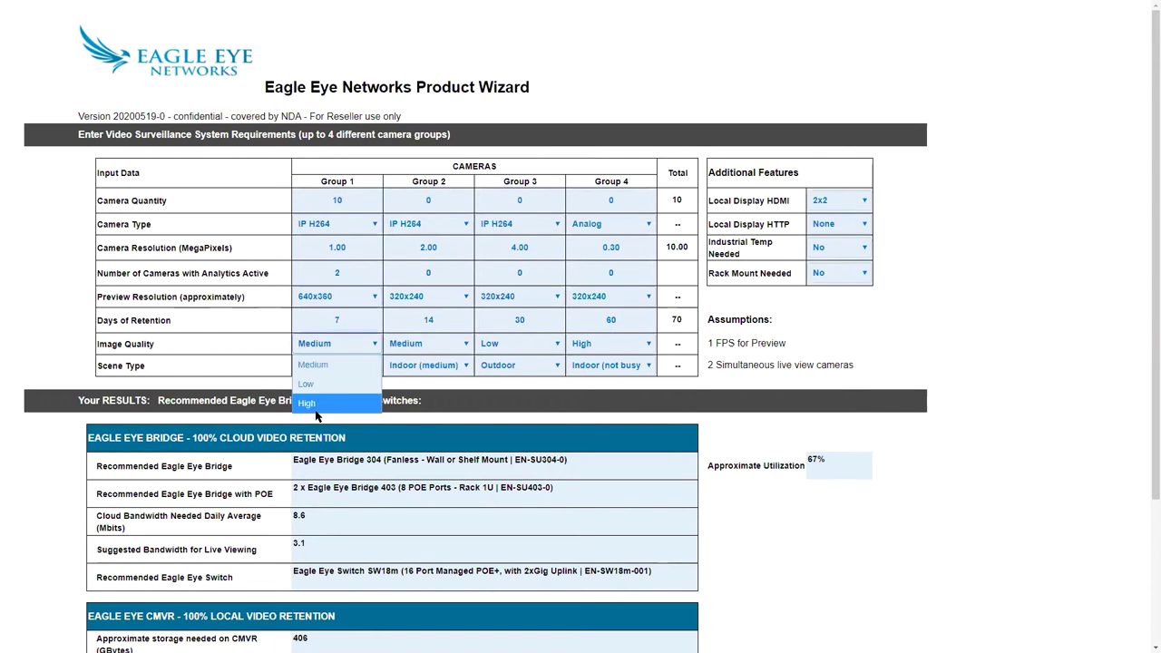
{"action": "left_click", "coordinate": [336, 361]}
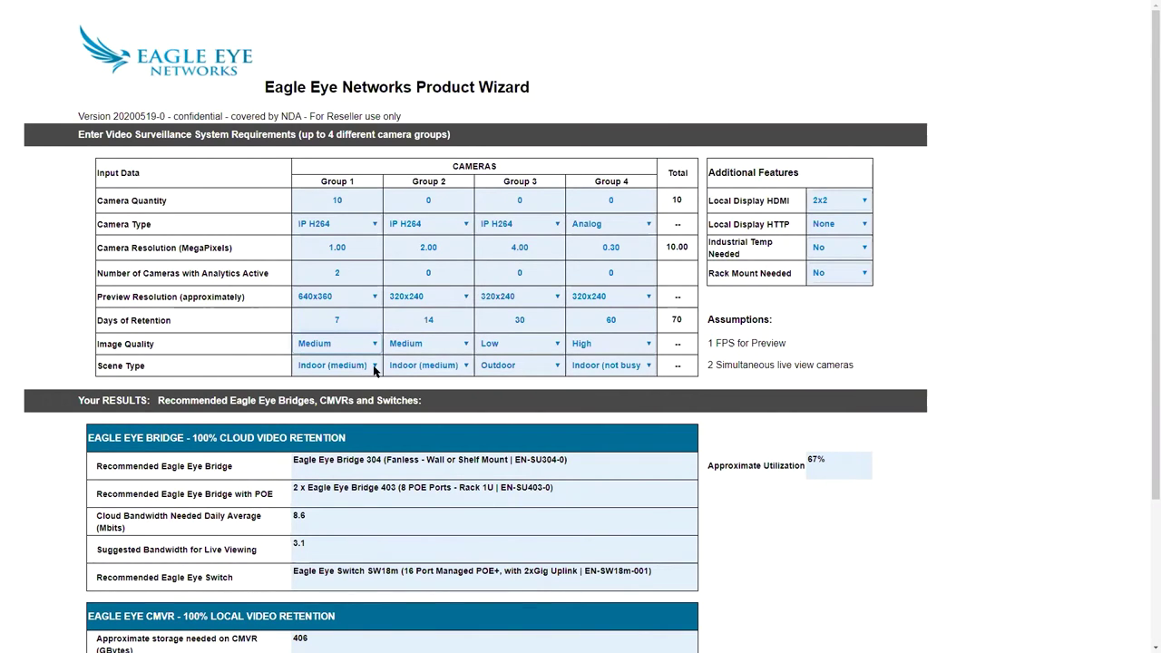
{"action": "left_click", "coordinate": [373, 367]}
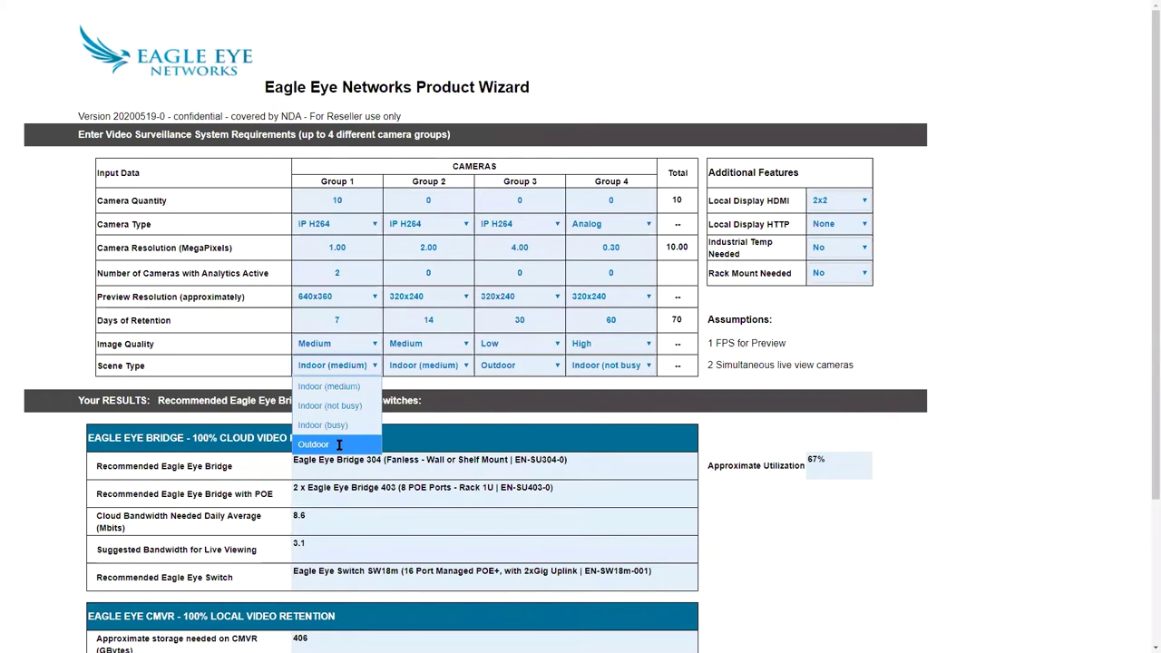
Keep Group 1's scene Indoor (medium) and set the local HDMI display to 3x3, briefly trying 2x2.
{"action": "left_click", "coordinate": [255, 367]}
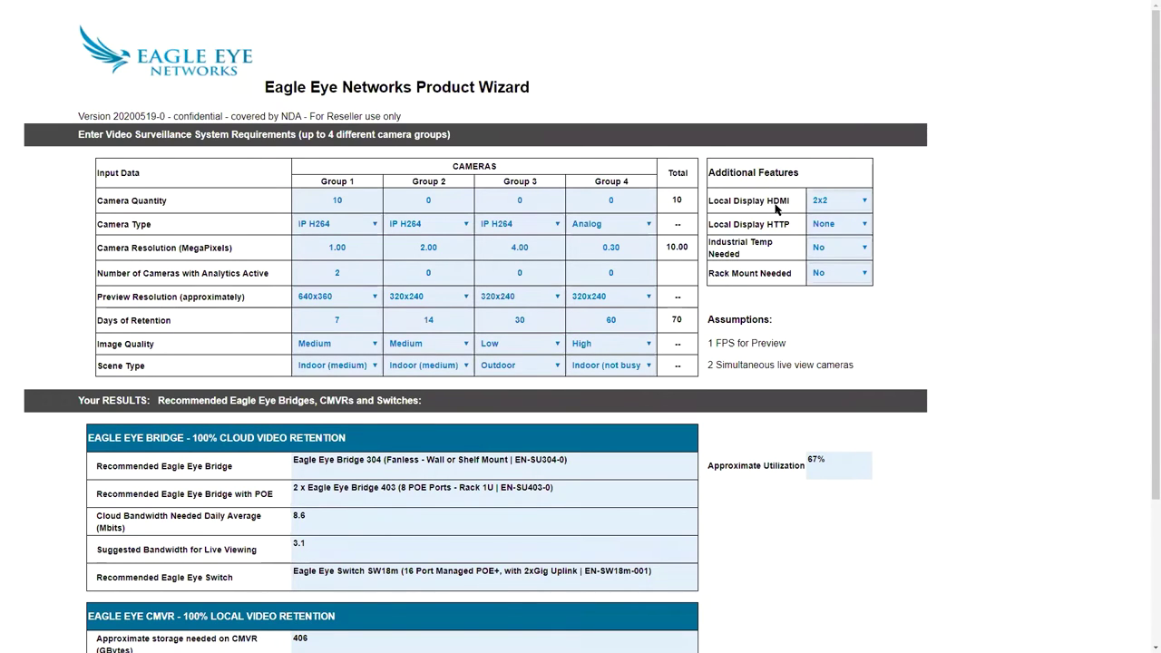
{"action": "left_click", "coordinate": [866, 201]}
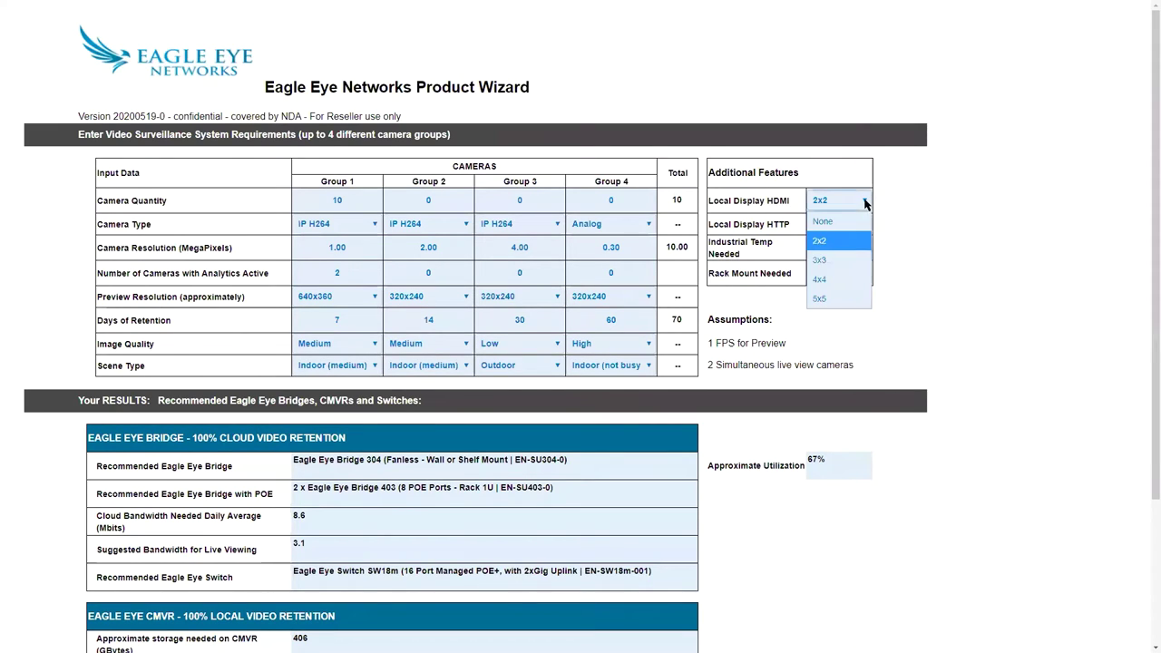
{"action": "left_click", "coordinate": [829, 262]}
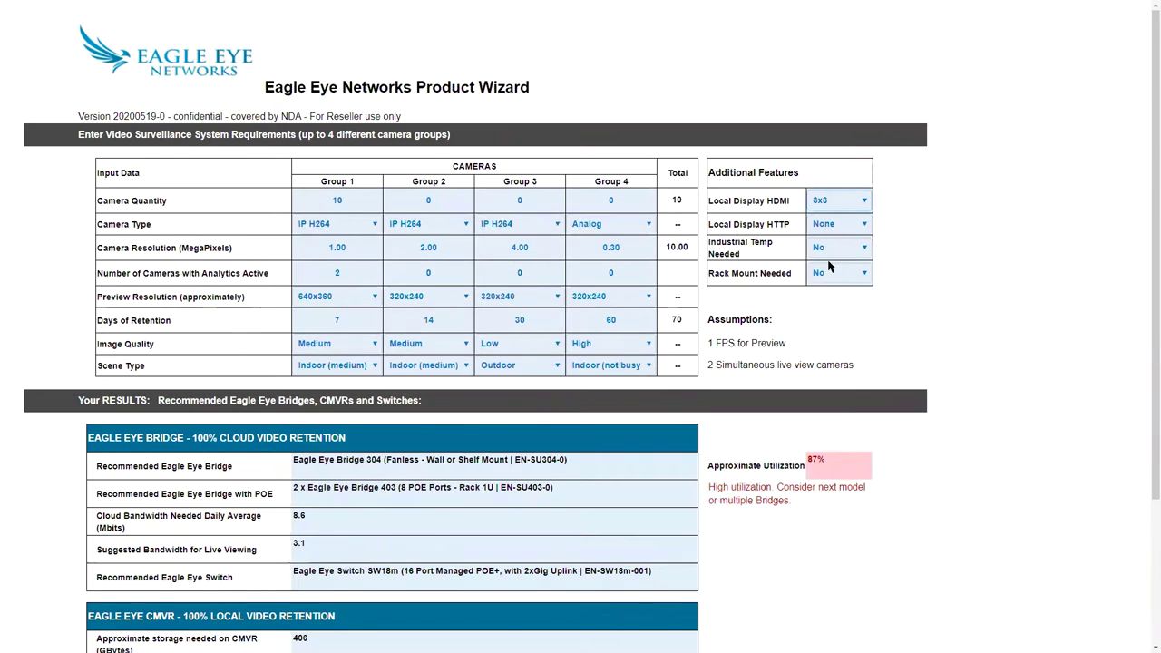
{"action": "left_click", "coordinate": [865, 201]}
{"action": "left_click", "coordinate": [848, 243]}
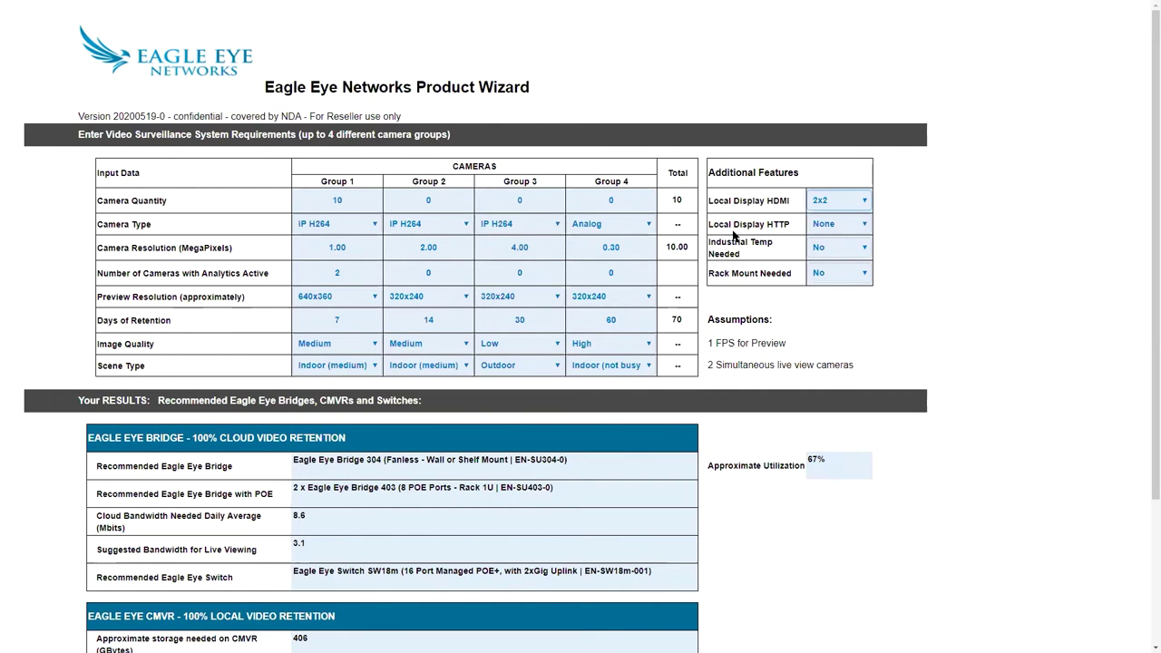
{"action": "left_click", "coordinate": [835, 203]}
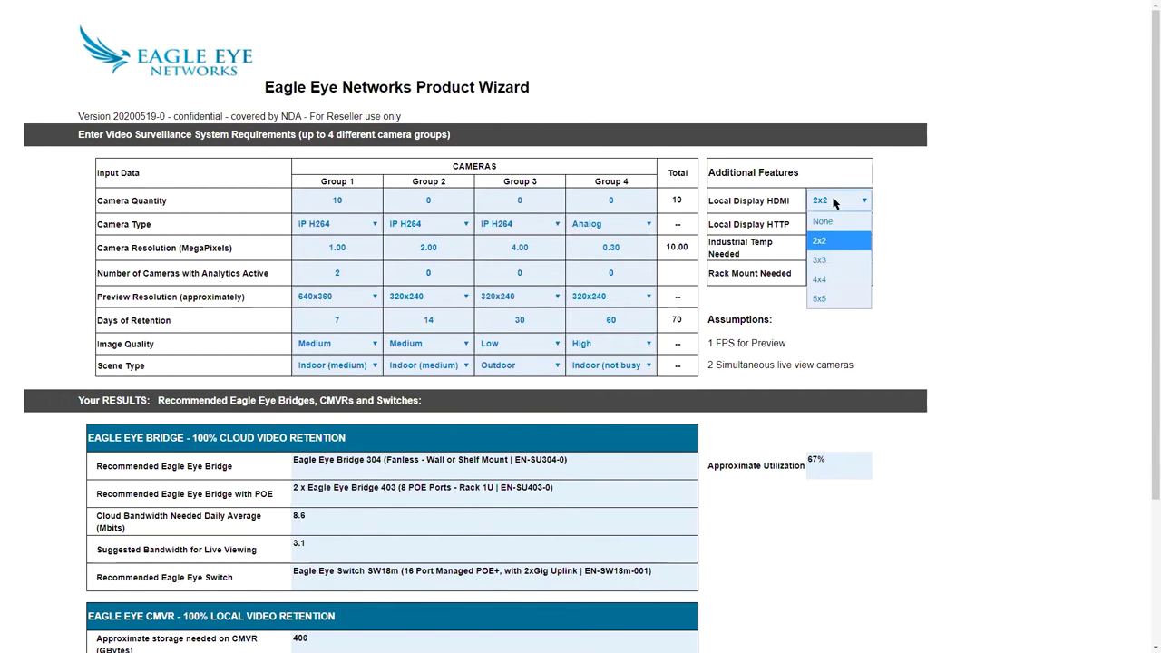
{"action": "left_click", "coordinate": [831, 259]}
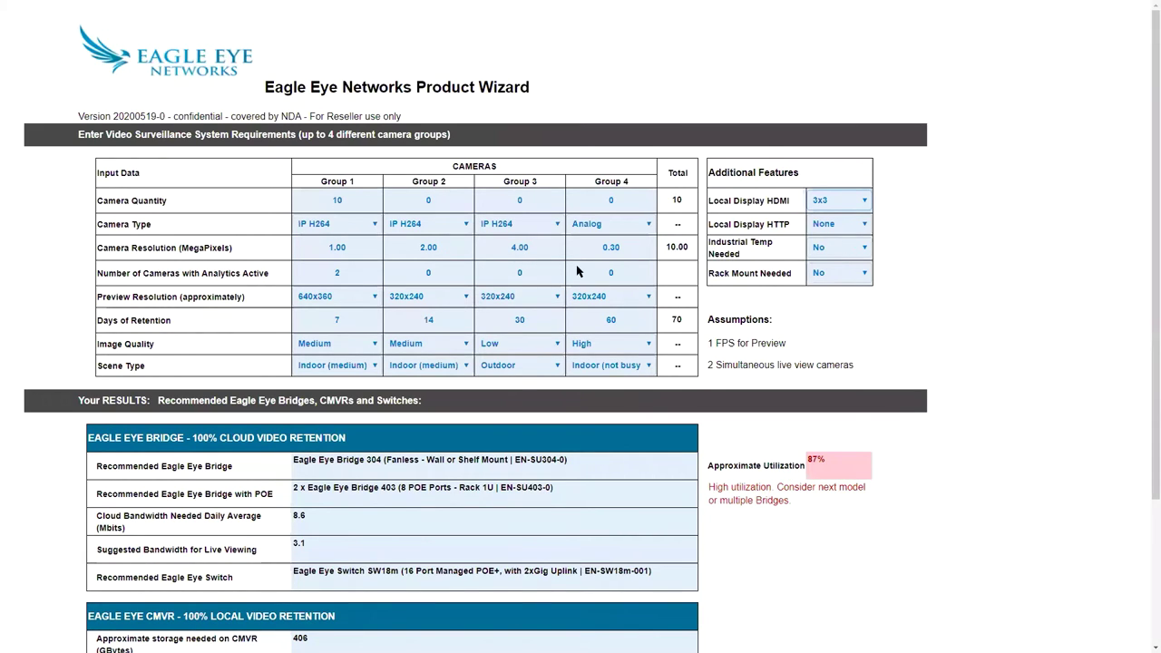
Set Rack Mount Needed to Yes and scroll down to review the CMVR results.
{"action": "left_click", "coordinate": [868, 274]}
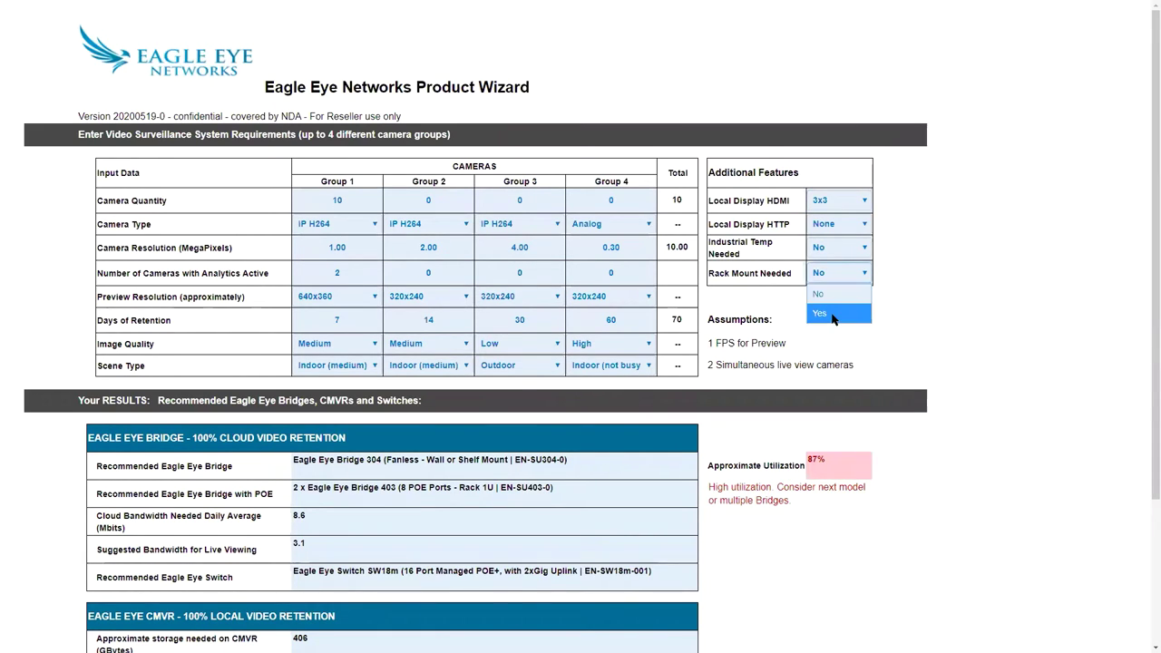
{"action": "left_click", "coordinate": [833, 314]}
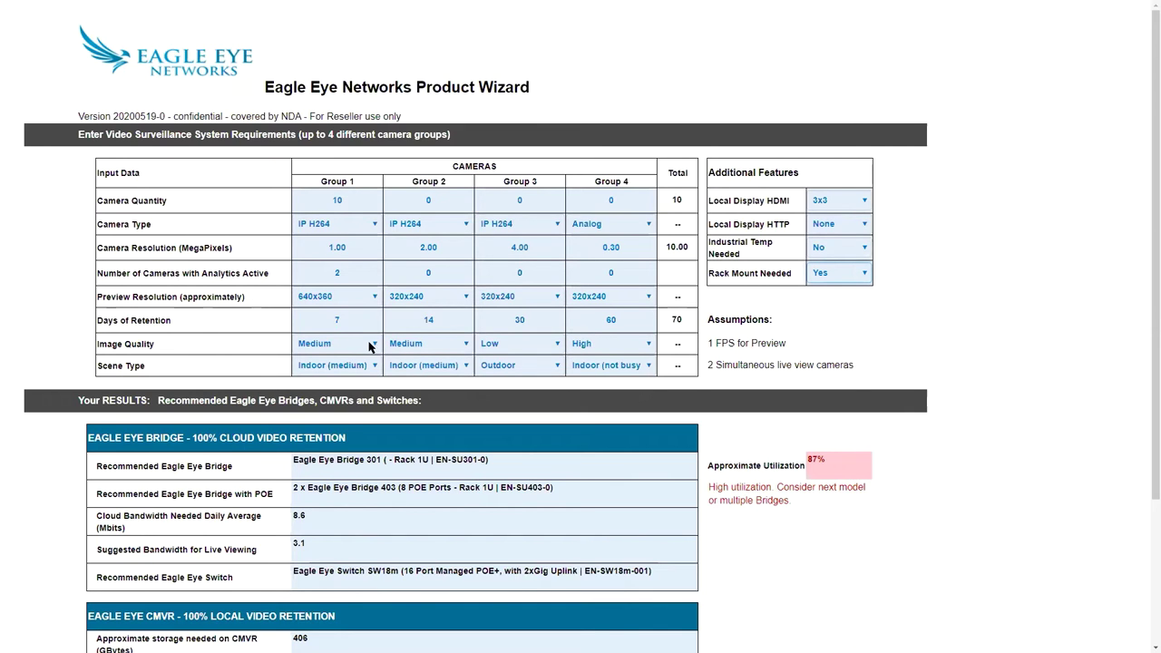
{"action": "scroll", "coordinate": [370, 348], "scroll_direction": "down", "scroll_amount": 1}
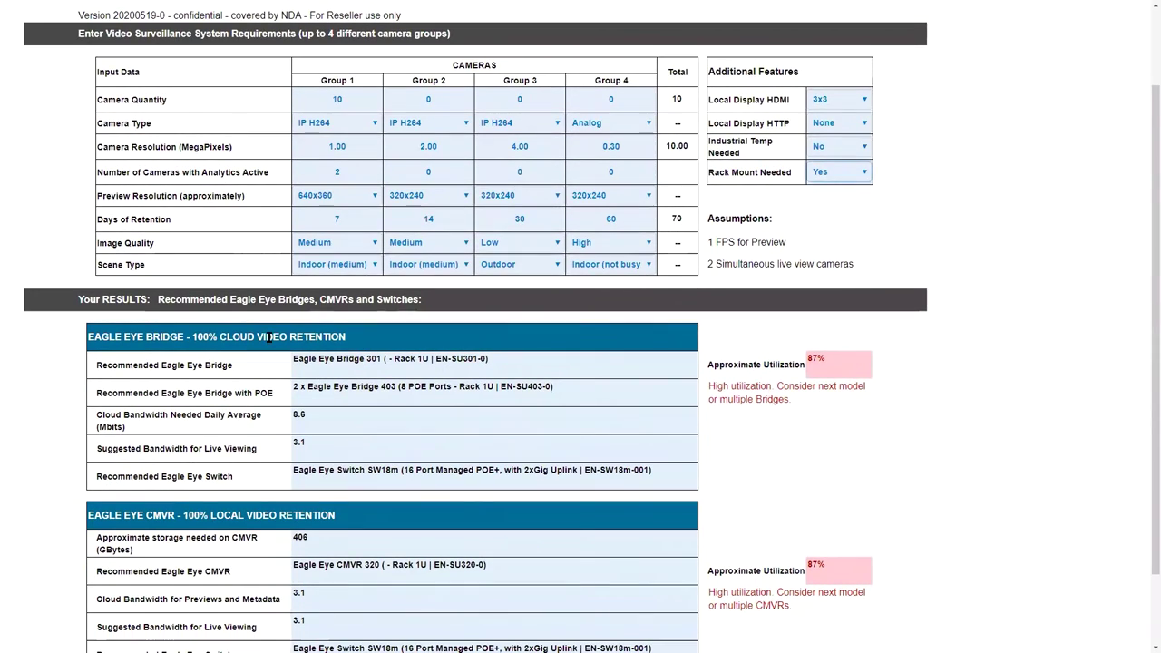
{"action": "scroll", "coordinate": [269, 337], "scroll_direction": "down", "scroll_amount": 1}
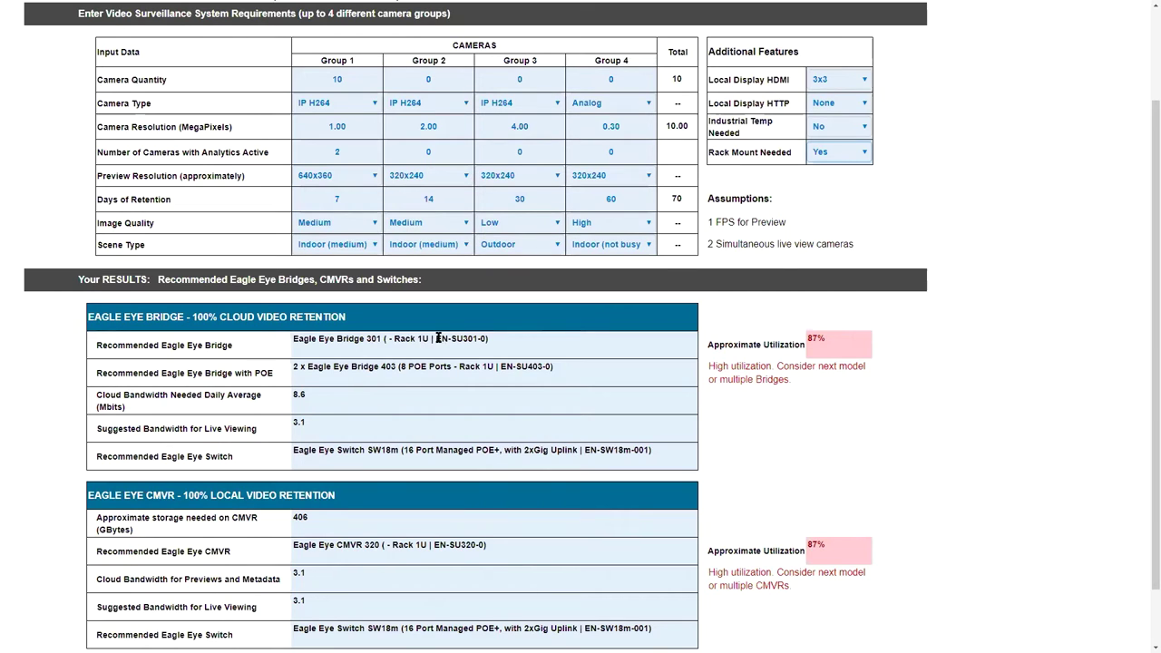
Settle Group 1's scene type on Indoor (medium) after trying Indoor (busy) and Indoor (not busy).
{"action": "left_click_drag", "start_coordinate": [436, 338], "coordinate": [485, 339]}
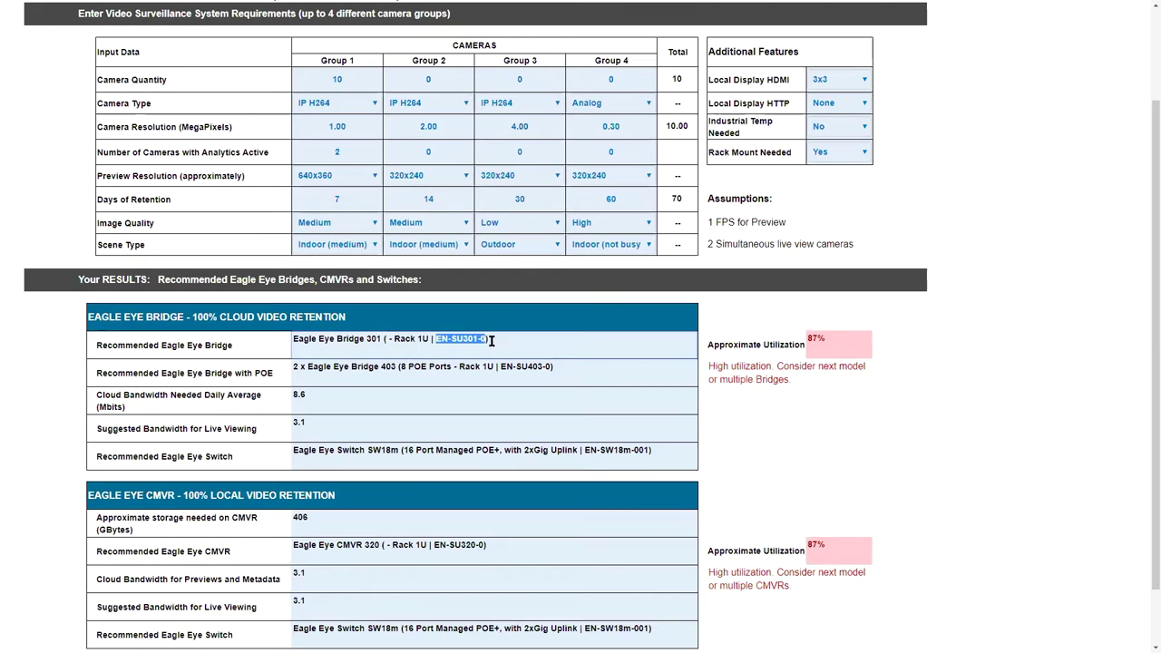
{"action": "left_click", "coordinate": [461, 343]}
{"action": "left_click", "coordinate": [376, 247]}
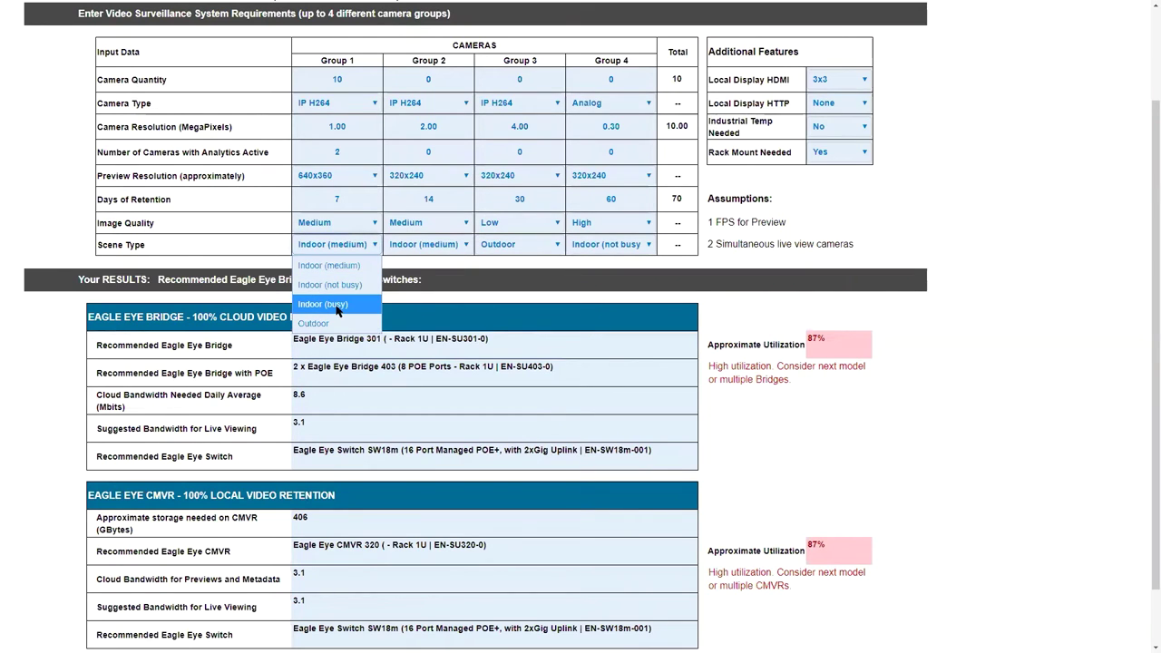
{"action": "left_click", "coordinate": [336, 305]}
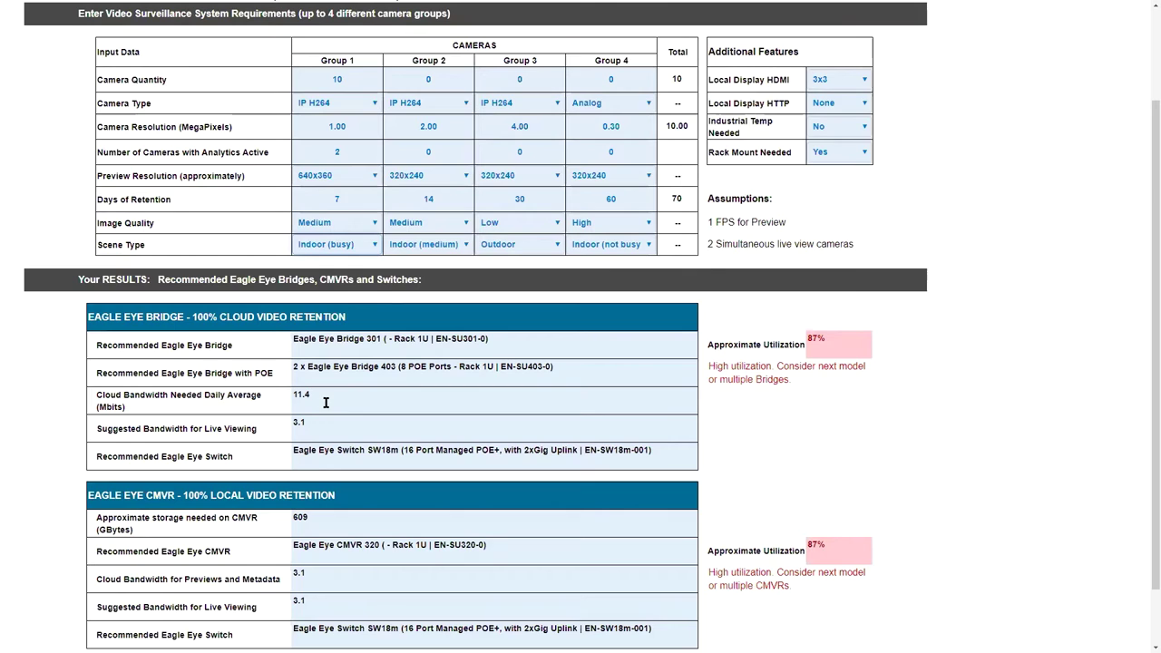
{"action": "left_click", "coordinate": [373, 248]}
{"action": "left_click", "coordinate": [347, 287]}
{"action": "left_click", "coordinate": [374, 252]}
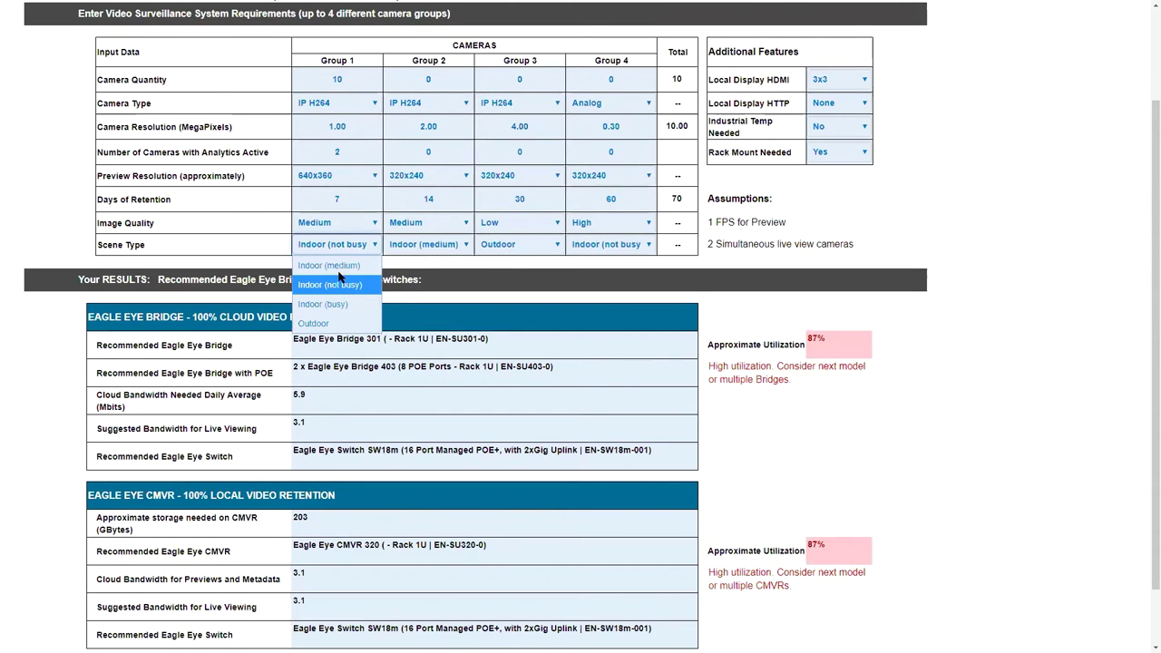
{"action": "left_click", "coordinate": [341, 268]}
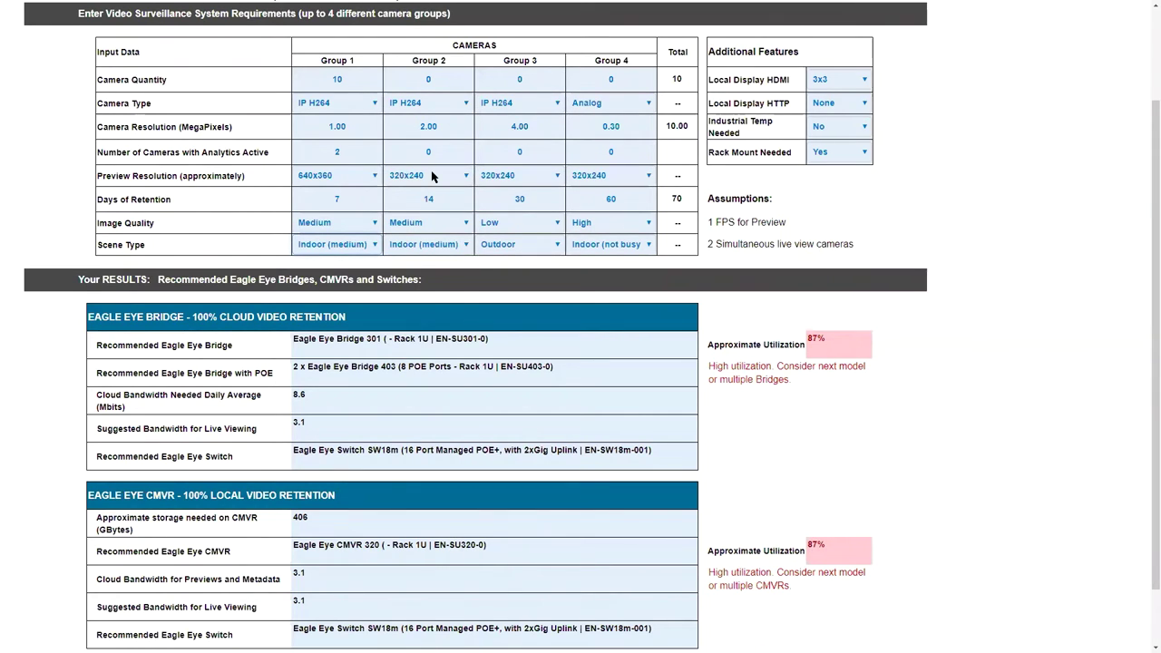
Change Group 1's camera quantity from 10 to 7.
{"action": "double_click", "coordinate": [327, 79]}
{"action": "type", "text": "7"}
{"action": "key", "text": "Tab"}
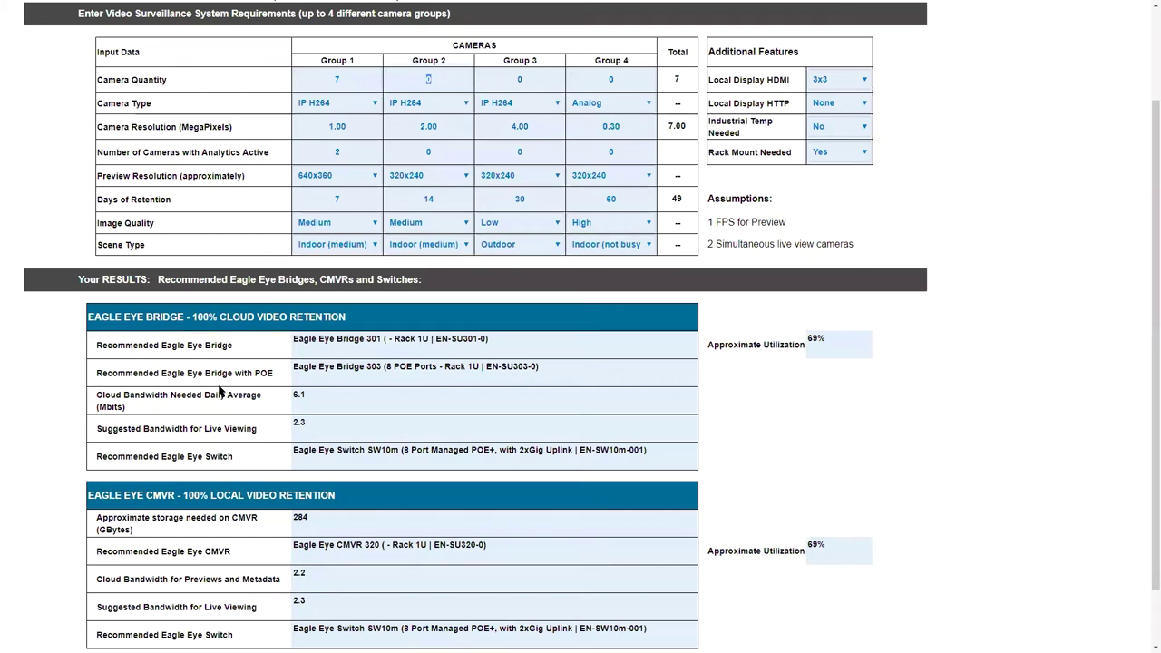
Enter 4 cameras for Group 2 and set the local HDMI display to 2x2.
{"action": "scroll", "coordinate": [303, 381], "scroll_direction": "down", "scroll_amount": 1}
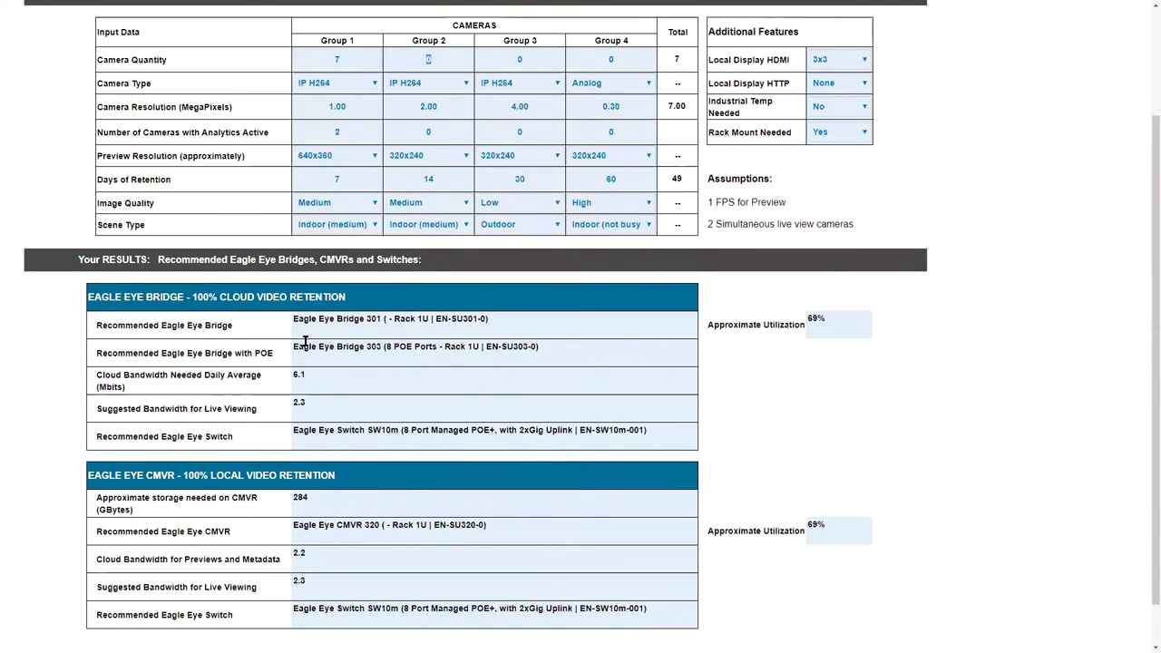
{"action": "scroll", "coordinate": [308, 343], "scroll_direction": "up", "scroll_amount": 1}
{"action": "scroll", "coordinate": [307, 341], "scroll_direction": "up", "scroll_amount": 1}
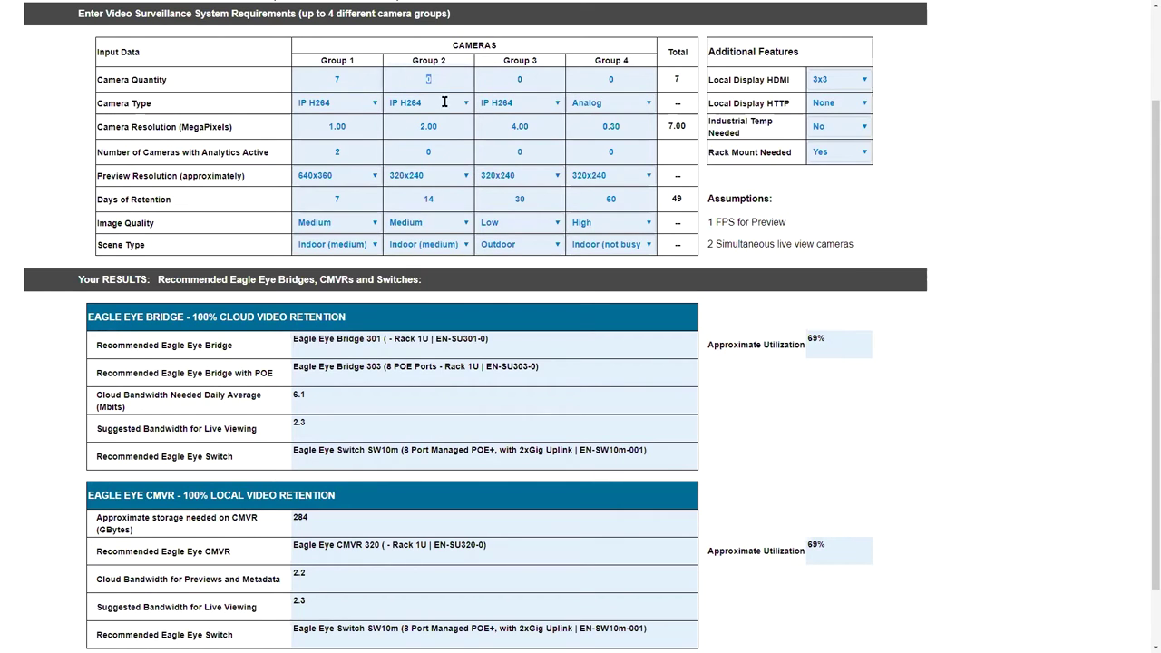
{"action": "type", "text": "4"}
{"action": "key", "text": "Tab"}
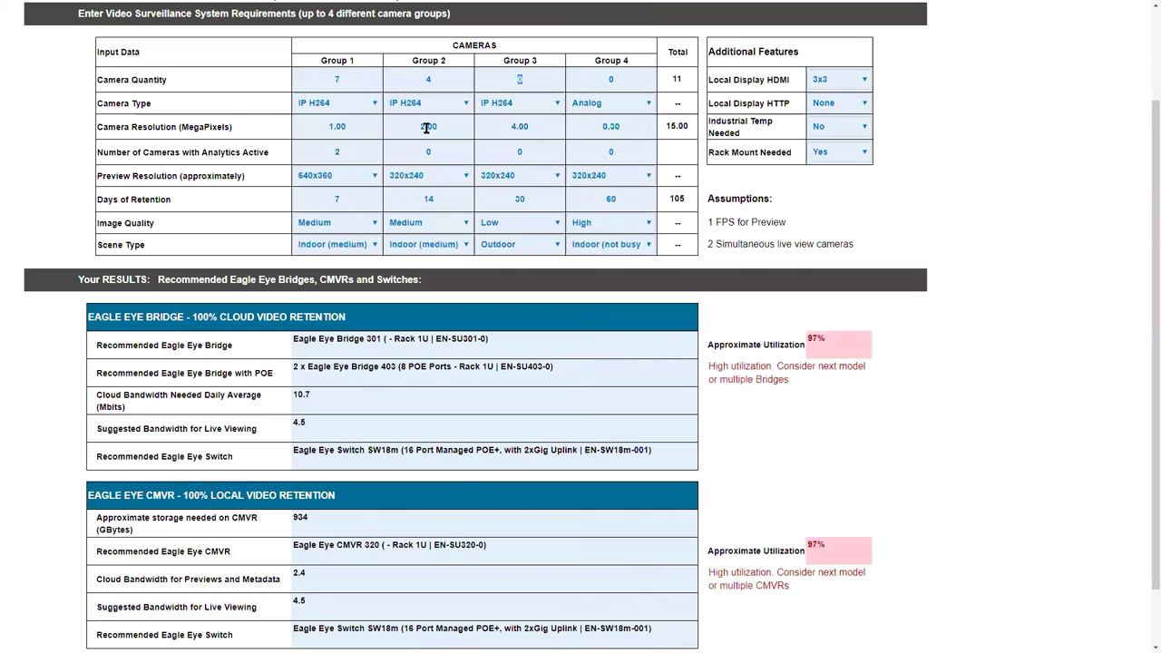
{"action": "left_click", "coordinate": [864, 80]}
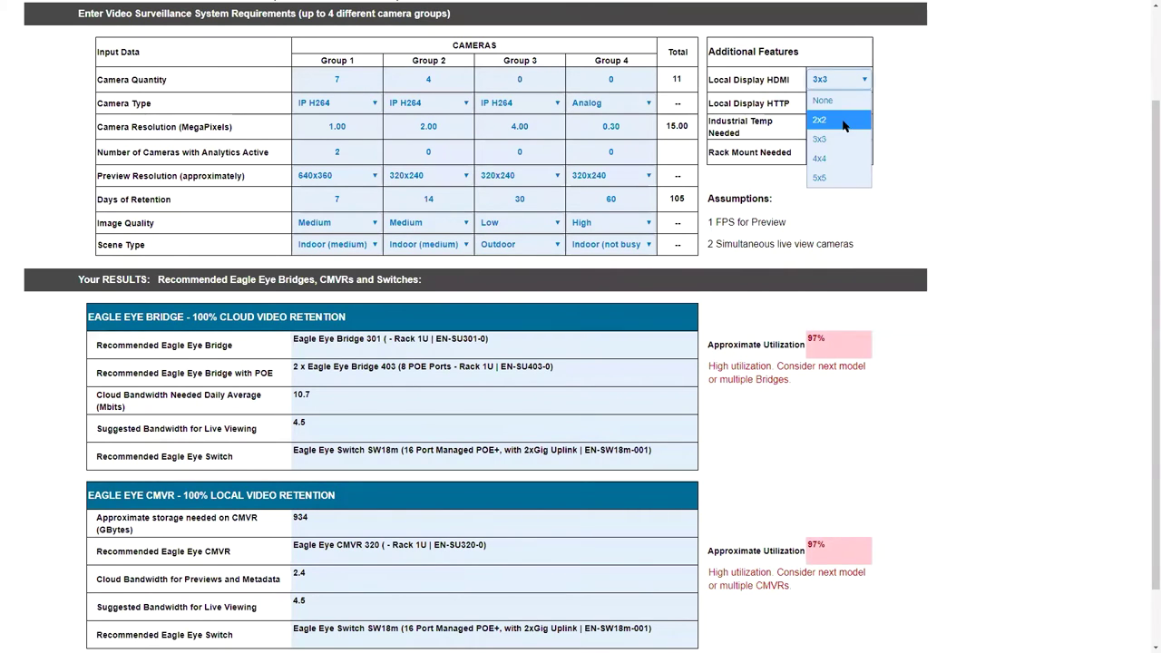
{"action": "left_click", "coordinate": [844, 119]}
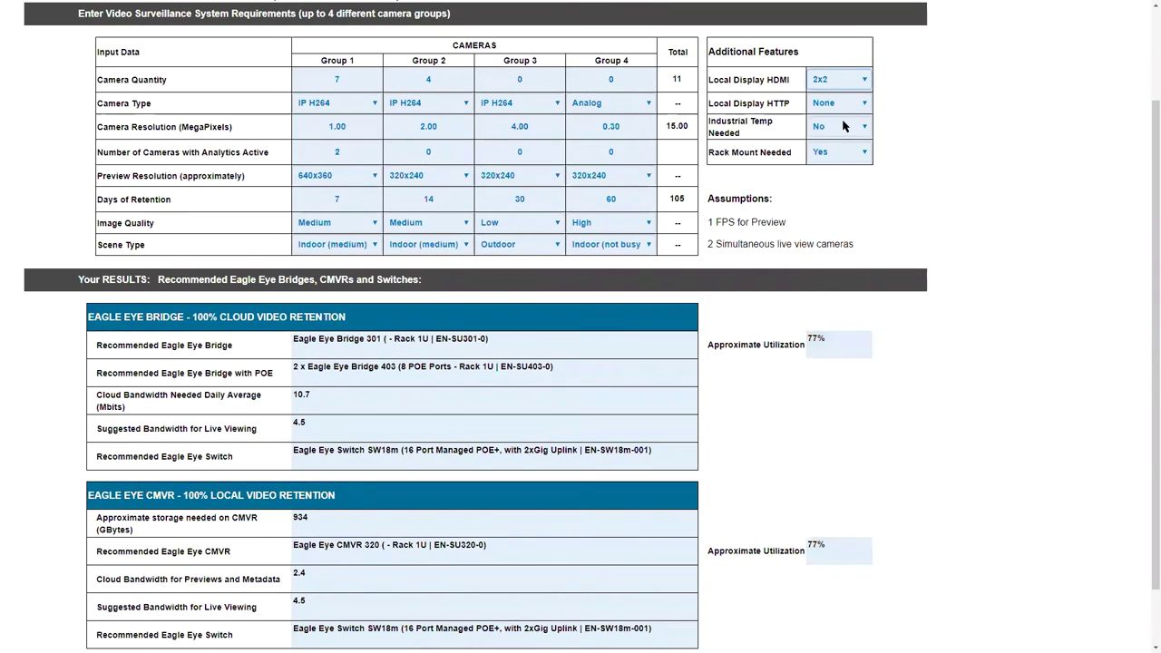
Set Group 3's camera quantity to 1.
{"action": "left_click", "coordinate": [522, 83]}
{"action": "type", "text": "1"}
{"action": "key", "text": "Tab"}
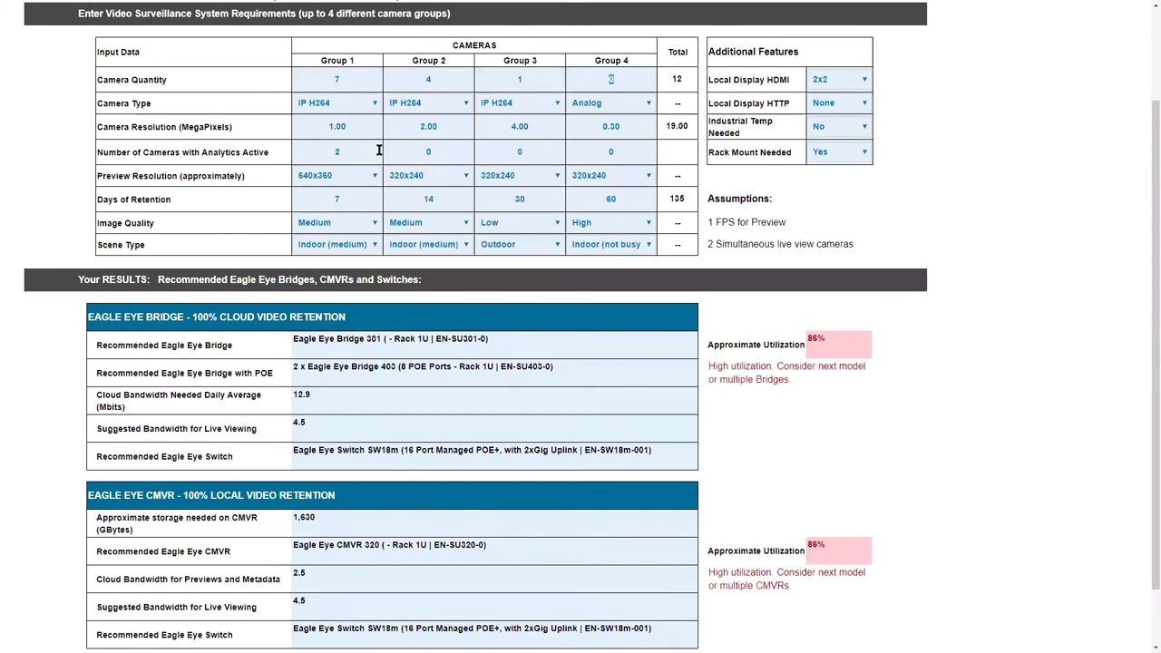
Switch Group 1's preview to 320x240 and give Group 4 8 cameras, then scroll to the top.
{"action": "left_click", "coordinate": [375, 178]}
{"action": "left_click", "coordinate": [367, 212]}
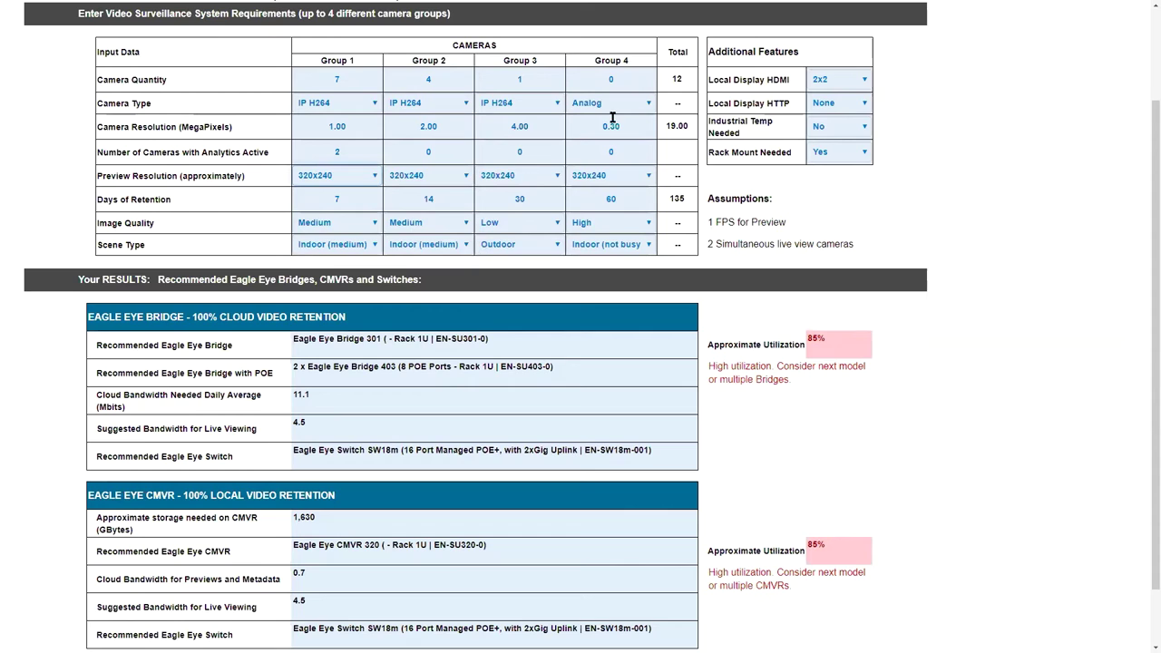
{"action": "left_click", "coordinate": [612, 80]}
{"action": "type", "text": "8"}
{"action": "key", "text": "Tab"}
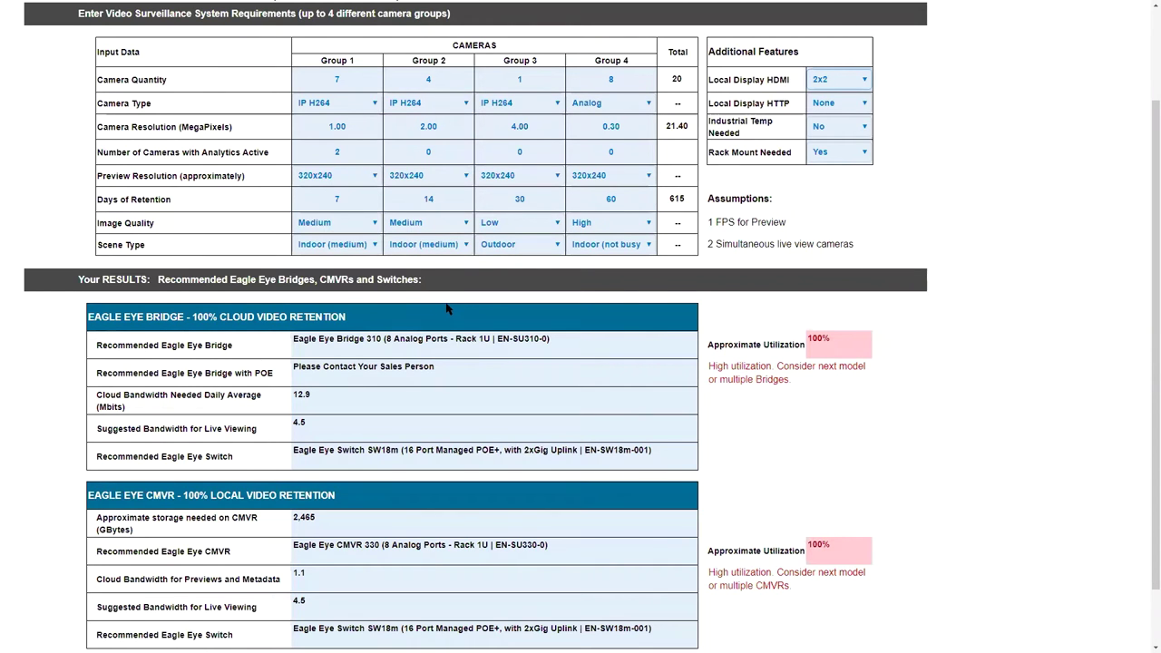
{"action": "scroll", "coordinate": [425, 188], "scroll_direction": "up", "scroll_amount": 1}
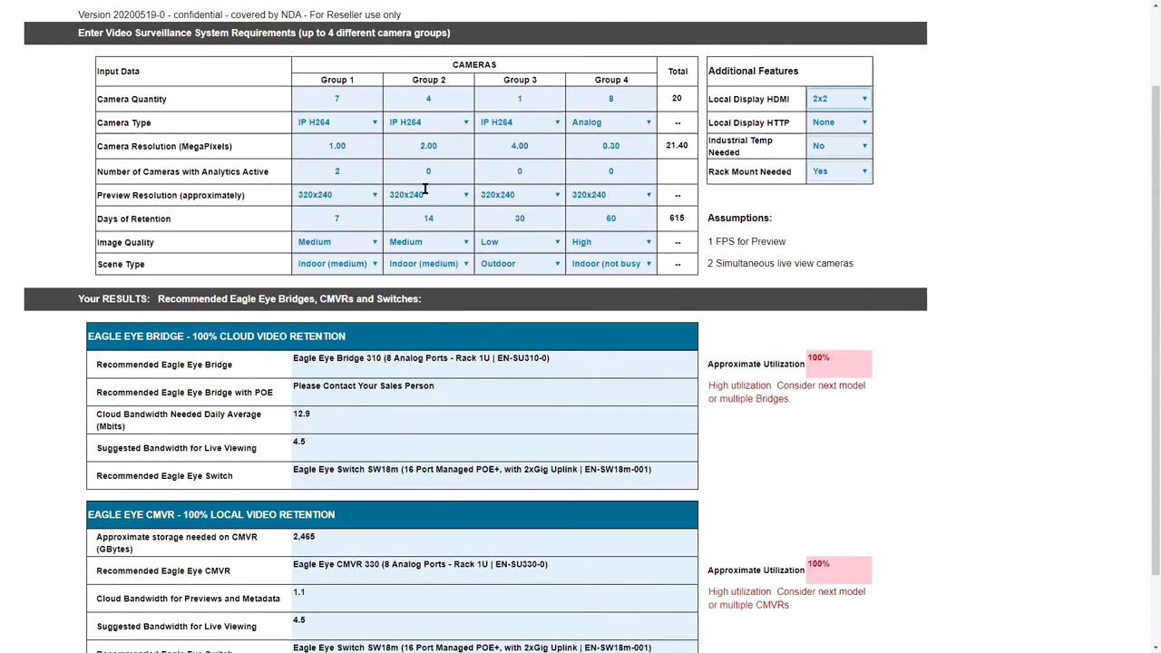
{"action": "scroll", "coordinate": [424, 189], "scroll_direction": "up", "scroll_amount": 2}
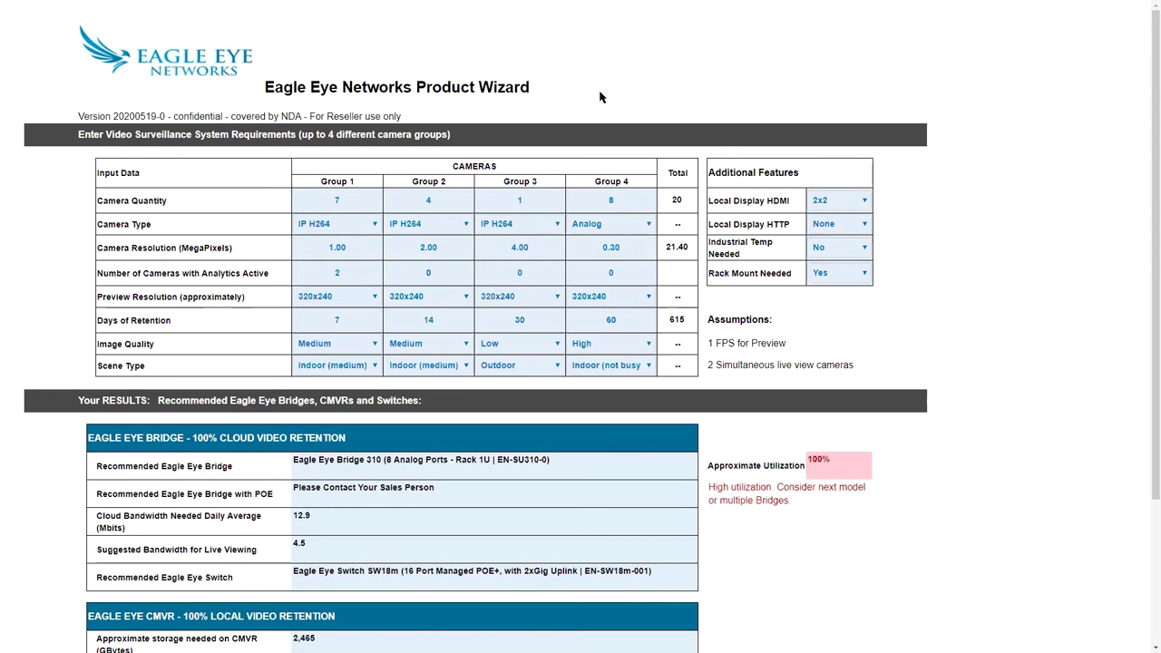
{"action": "key", "text": "alt+Tab"}
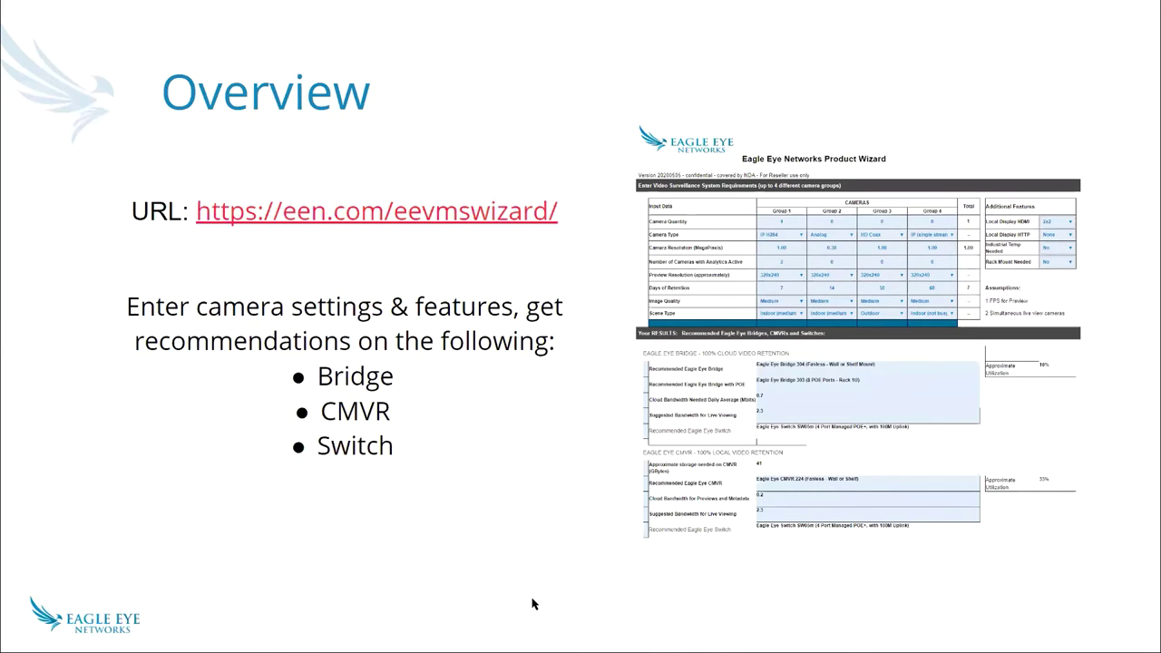
{"action": "mouse_move", "coordinate": [531, 601]}
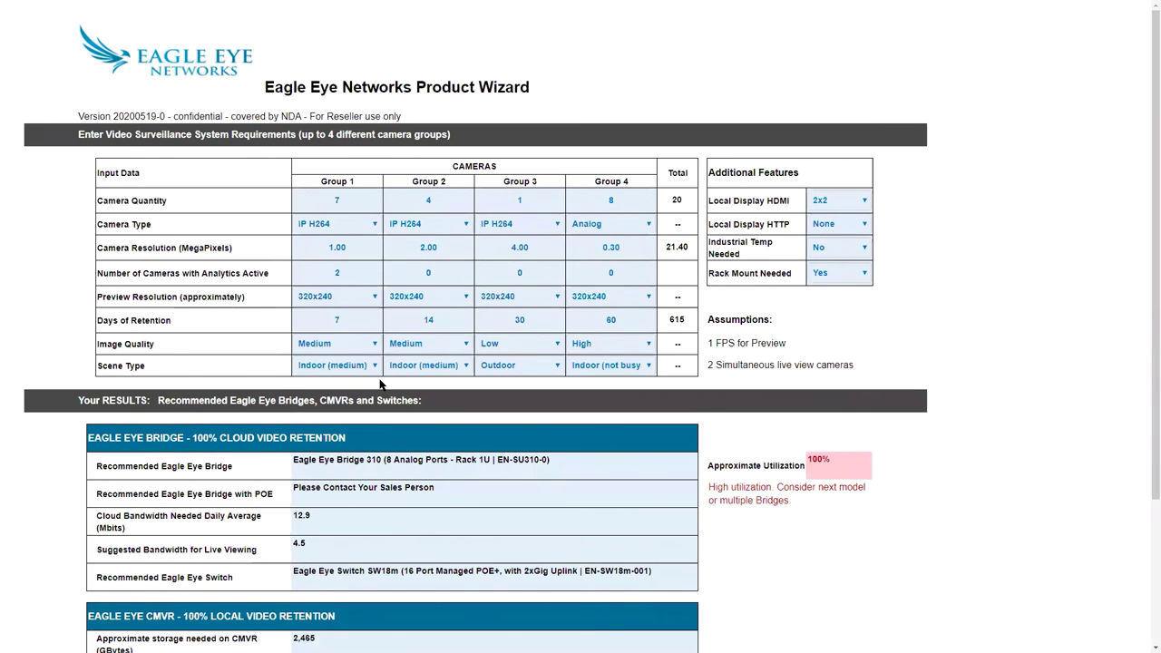
Reset the wizard to a single Group 1 camera, dropping Bridge 304 utilization to 16%.
{"action": "scroll", "coordinate": [380, 384], "scroll_direction": "down", "scroll_amount": 3}
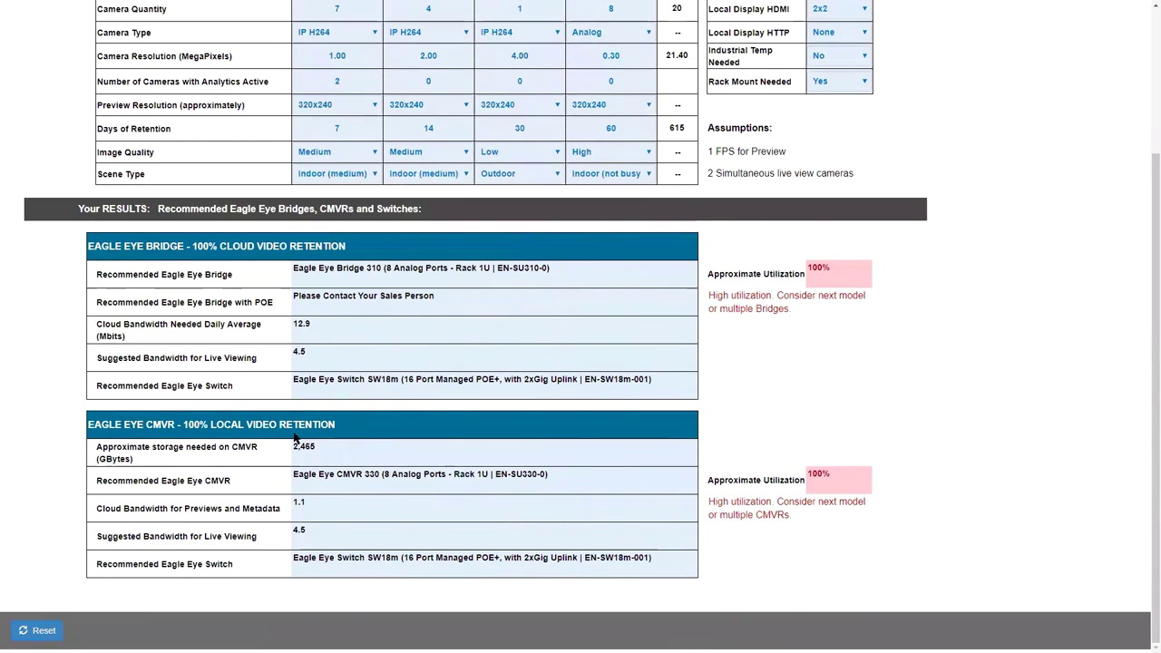
{"action": "left_click", "coordinate": [37, 631]}
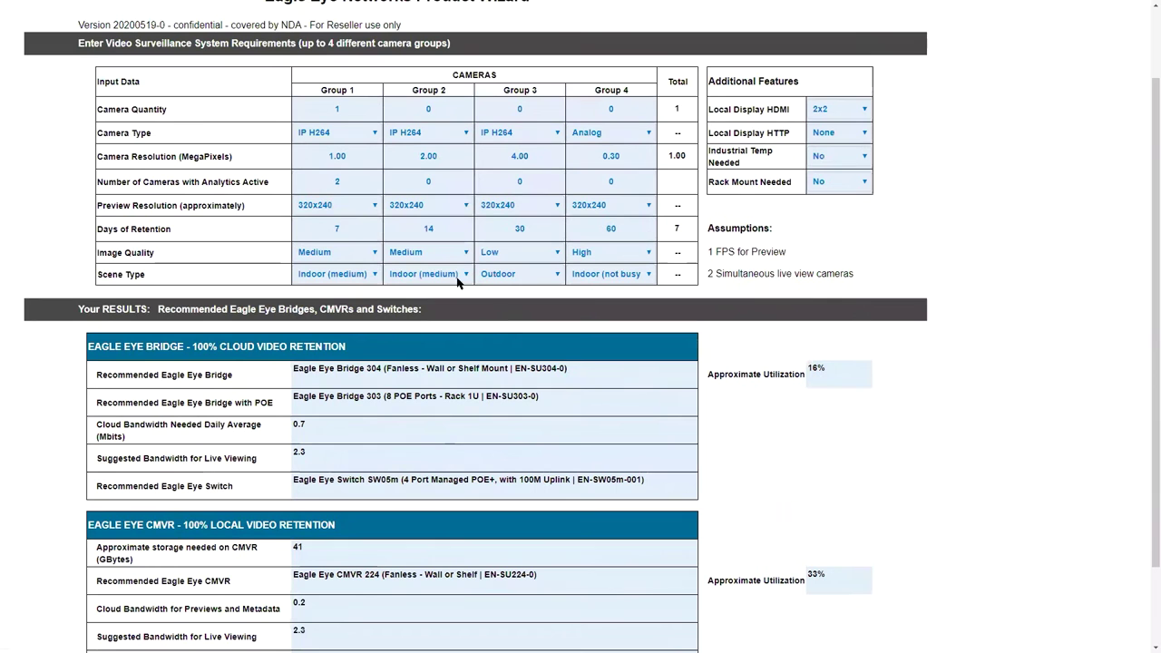
{"action": "scroll", "coordinate": [495, 315], "scroll_direction": "up", "scroll_amount": 1}
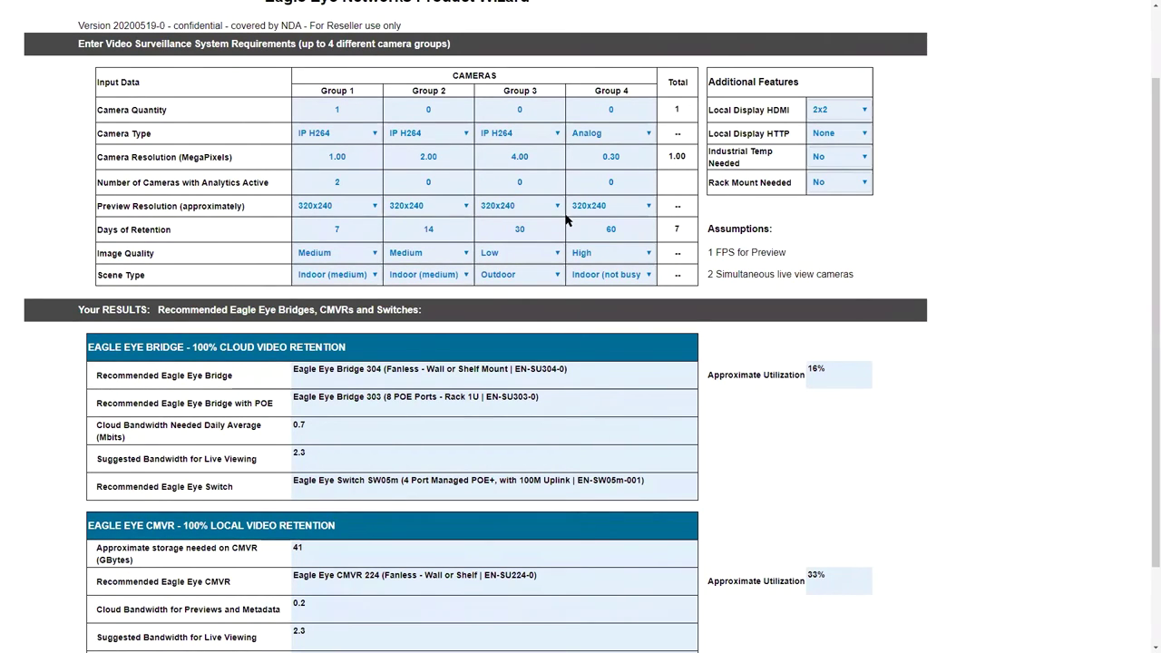
{"action": "scroll", "coordinate": [565, 220], "scroll_direction": "up", "scroll_amount": 1}
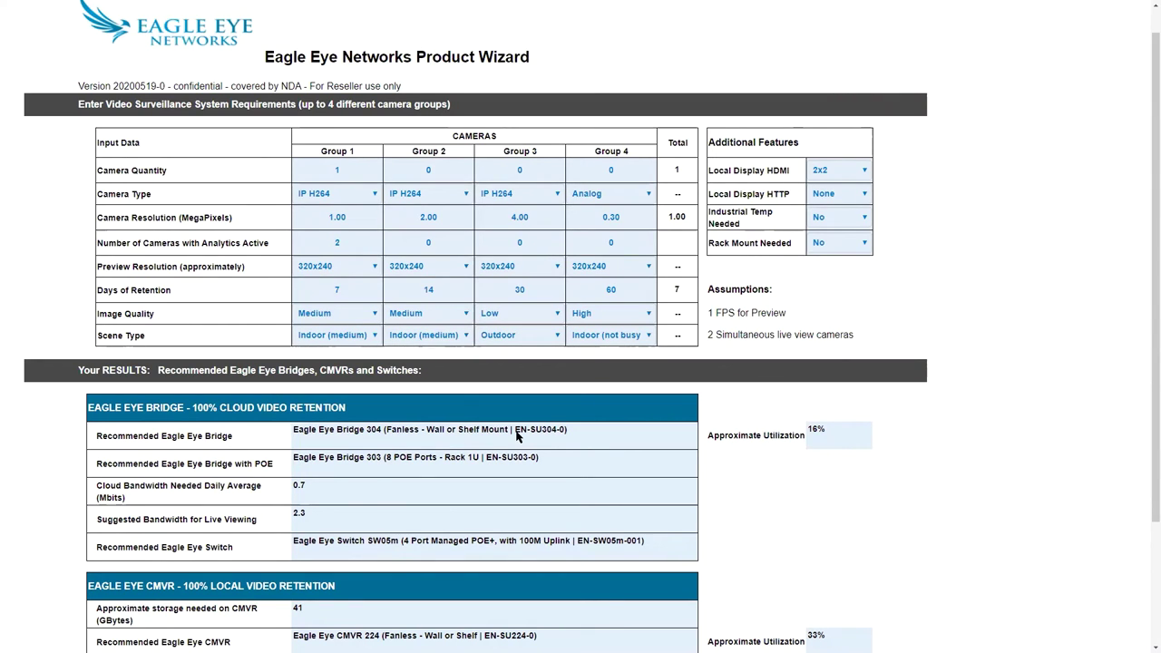
Set Group 1's camera quantity to 30, then correct it to 20.
{"action": "left_click", "coordinate": [351, 170]}
{"action": "type", "text": "30"}
{"action": "key", "text": "Tab"}
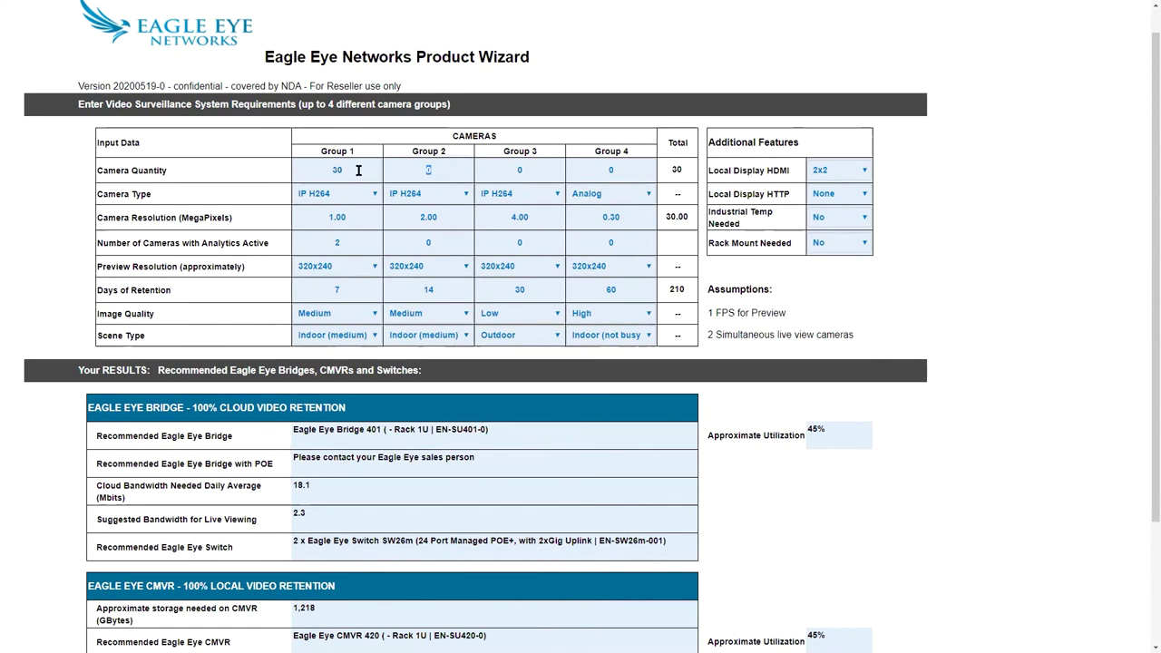
{"action": "double_click", "coordinate": [307, 168]}
{"action": "type", "text": "20"}
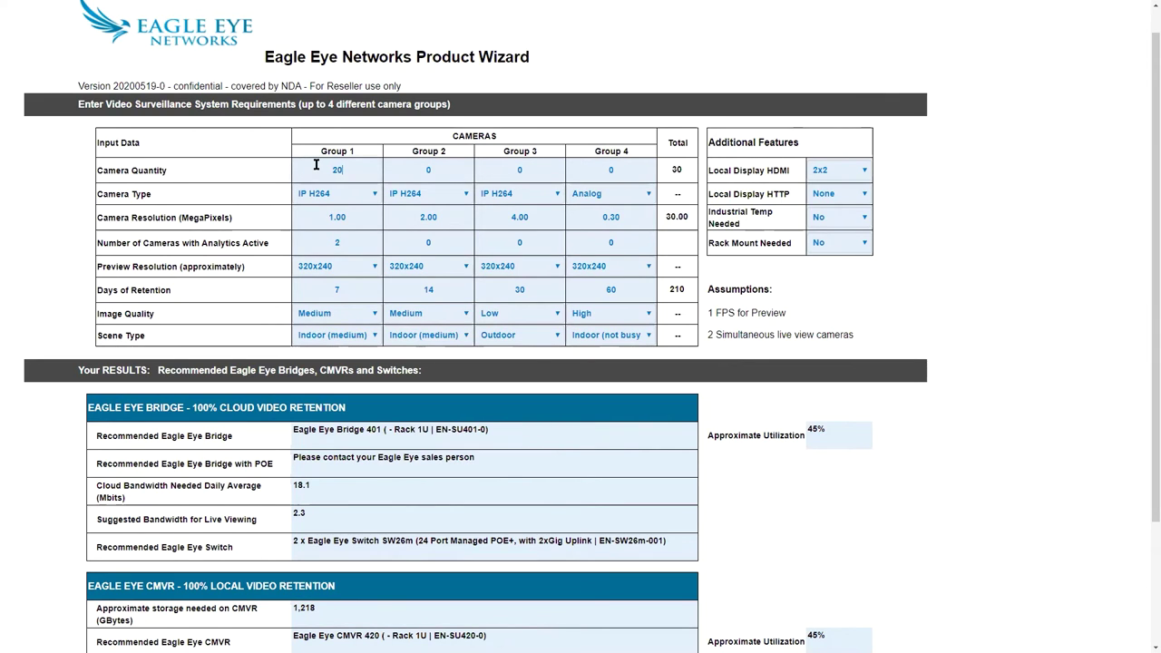
{"action": "key", "text": "Tab"}
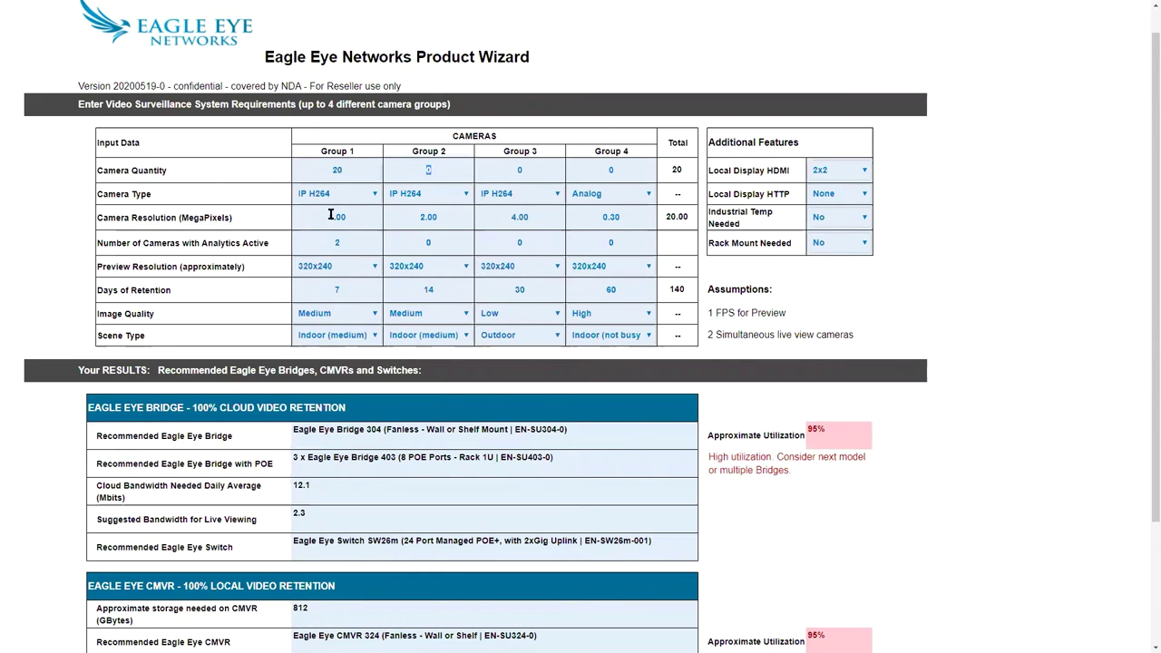
Confirm Group 1's camera resolution of 2.00.
{"action": "left_click", "coordinate": [331, 217]}
{"action": "key", "text": "Tab"}
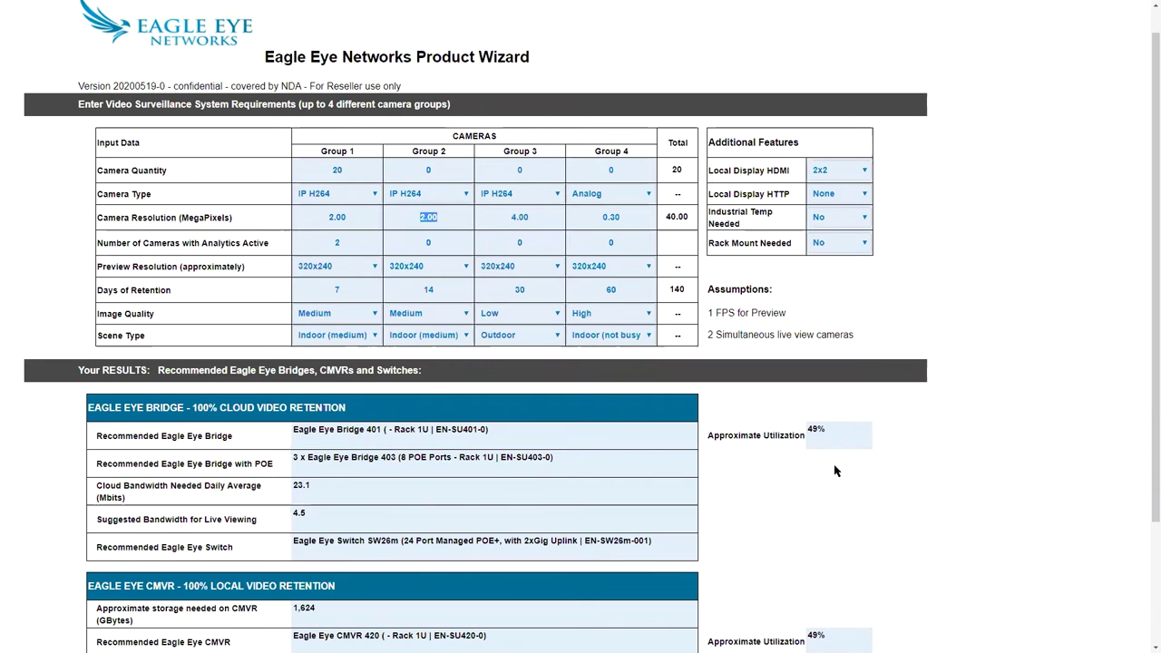
{"action": "scroll", "coordinate": [573, 468], "scroll_direction": "down", "scroll_amount": 1}
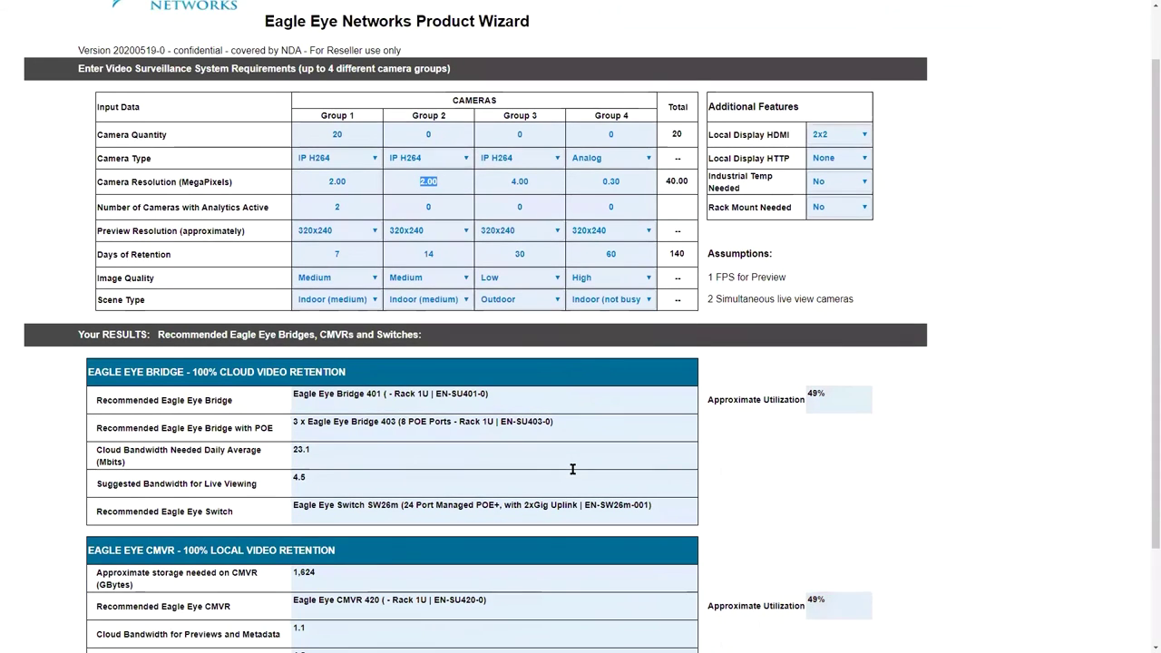
{"action": "scroll", "coordinate": [572, 468], "scroll_direction": "up", "scroll_amount": 1}
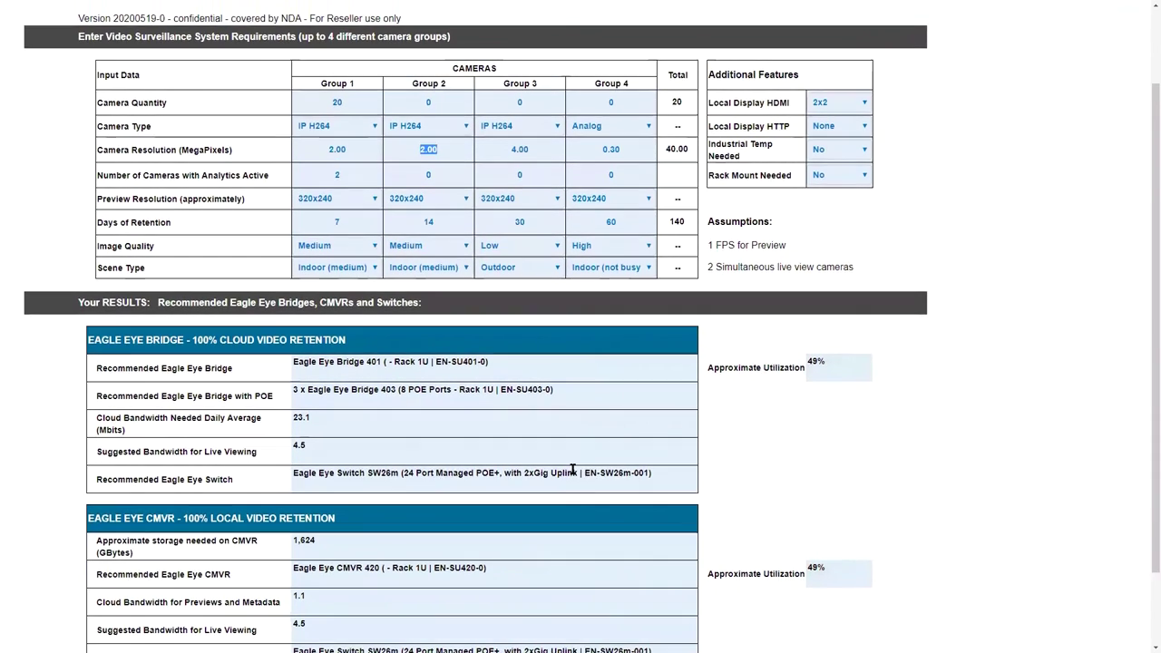
Raise Group 1's camera quantity from 20 to 30, then to 50.
{"action": "left_click_drag", "start_coordinate": [359, 110], "coordinate": [316, 110]}
{"action": "type", "text": "30"}
{"action": "key", "text": "Tab"}
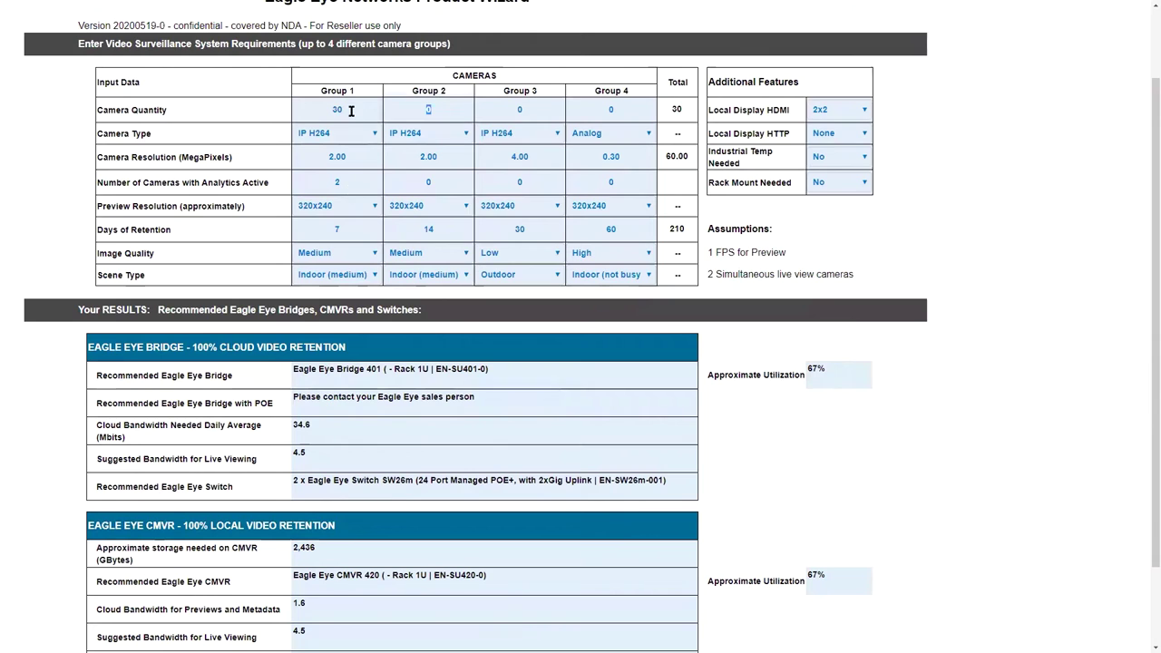
{"action": "left_click_drag", "start_coordinate": [352, 111], "coordinate": [308, 104]}
{"action": "scroll", "coordinate": [311, 107], "scroll_direction": "down", "scroll_amount": 1}
{"action": "type", "text": "50"}
{"action": "key", "text": "Tab"}
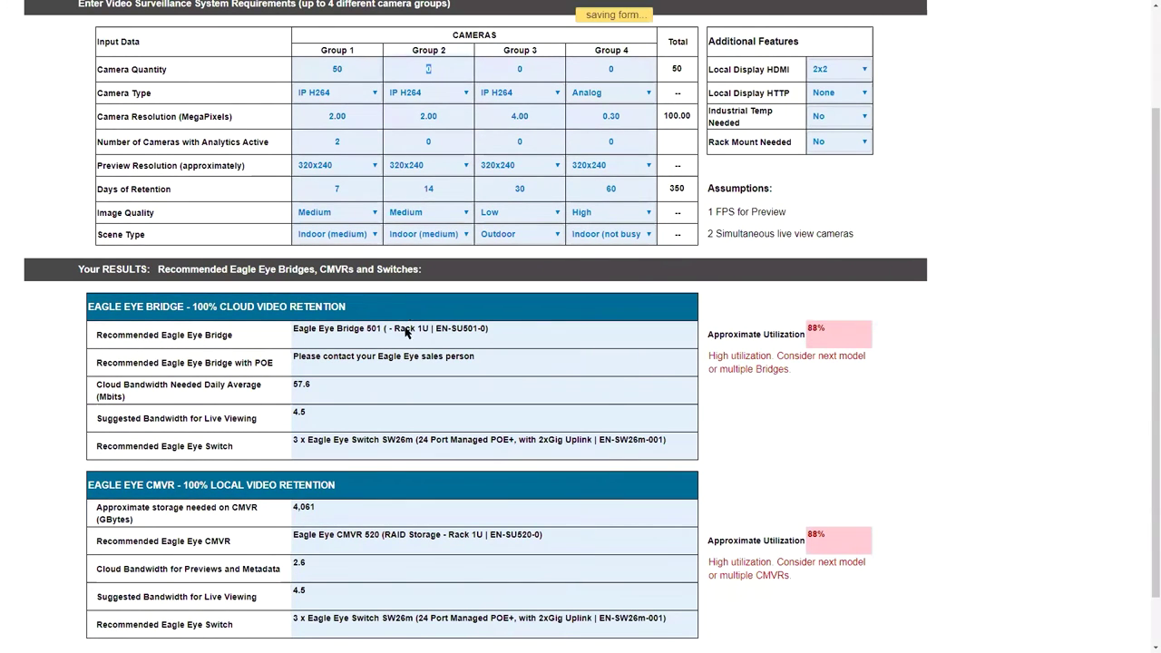
{"action": "scroll", "coordinate": [406, 327], "scroll_direction": "up", "scroll_amount": 1}
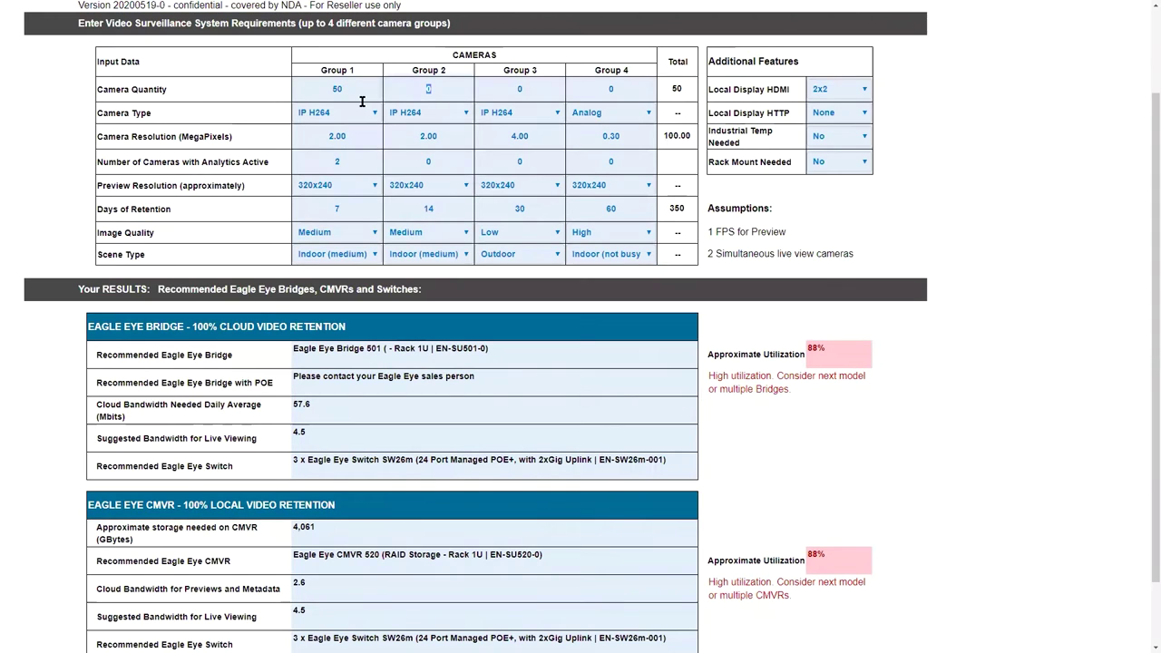
Change Group 1's camera quantity from 50 to 60 so recommendations recalculate.
{"action": "left_click_drag", "start_coordinate": [323, 89], "coordinate": [343, 88]}
{"action": "left_click", "coordinate": [357, 87]}
{"action": "key", "text": "Tab"}
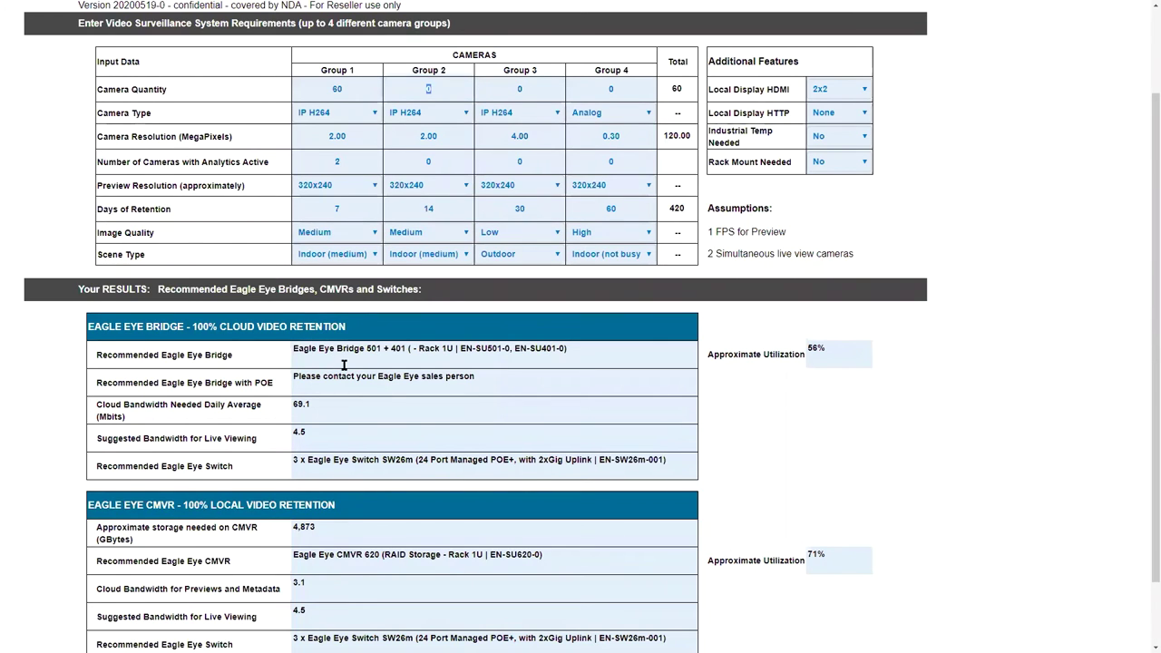
Scroll through the 60-camera results tables before moving to the VMS Product Wizard guide PDF.
{"action": "scroll", "coordinate": [369, 376], "scroll_direction": "down", "scroll_amount": 1}
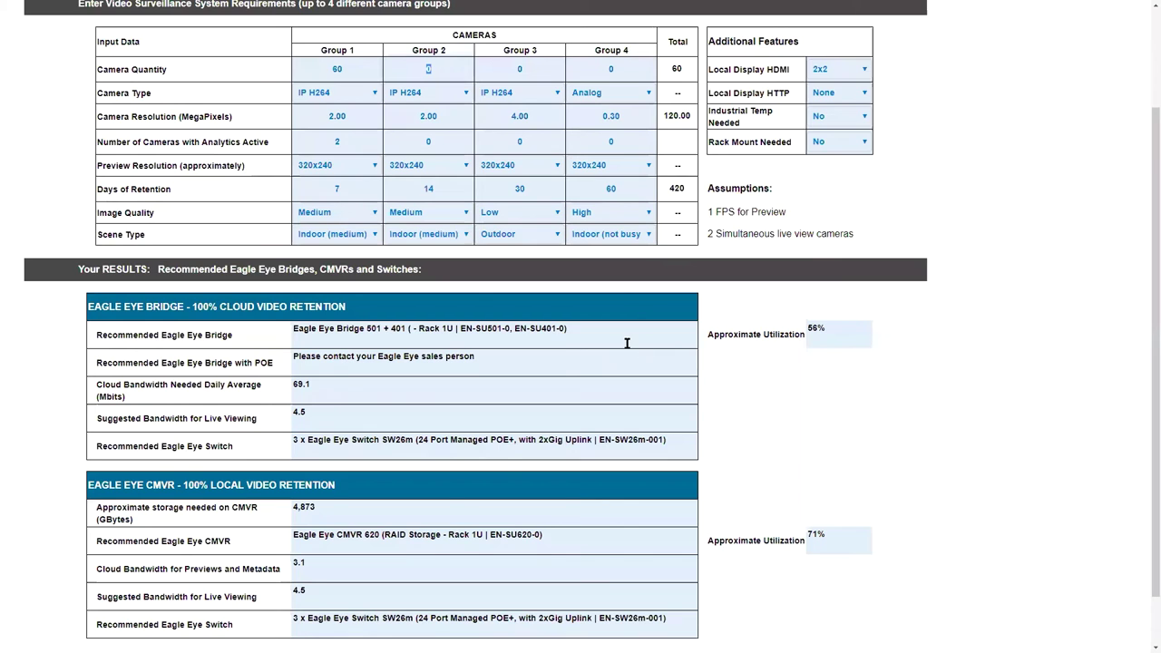
{"action": "scroll", "coordinate": [626, 343], "scroll_direction": "up", "scroll_amount": 3}
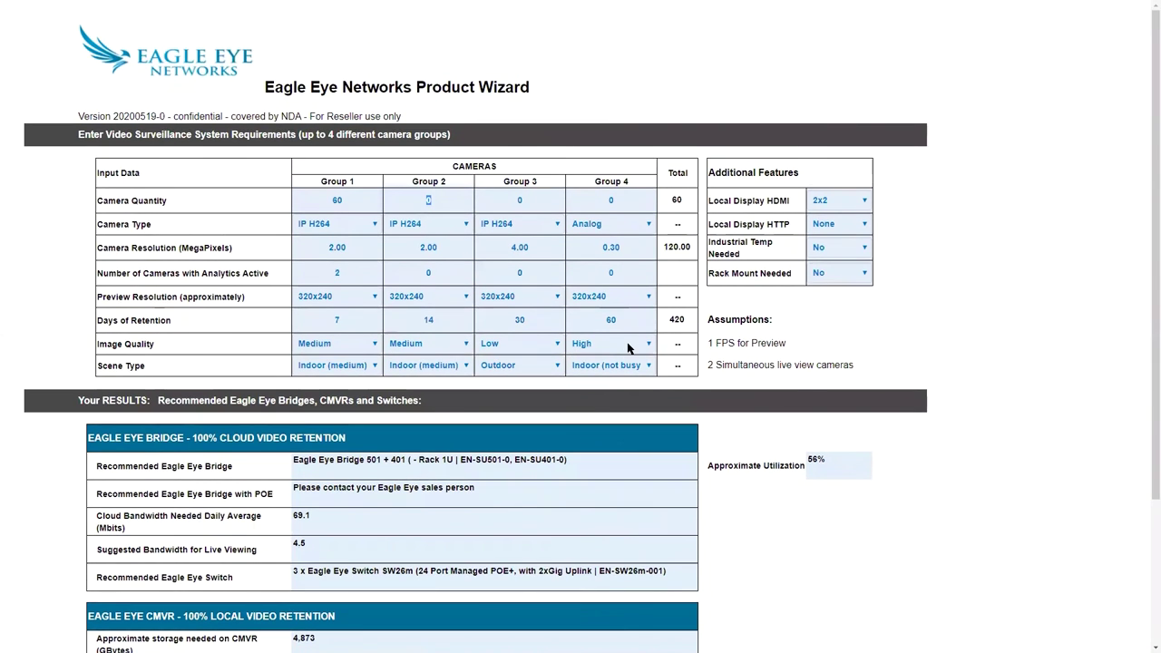
{"action": "scroll", "coordinate": [627, 344], "scroll_direction": "down", "scroll_amount": 4}
{"action": "scroll", "coordinate": [627, 343], "scroll_direction": "up", "scroll_amount": 1}
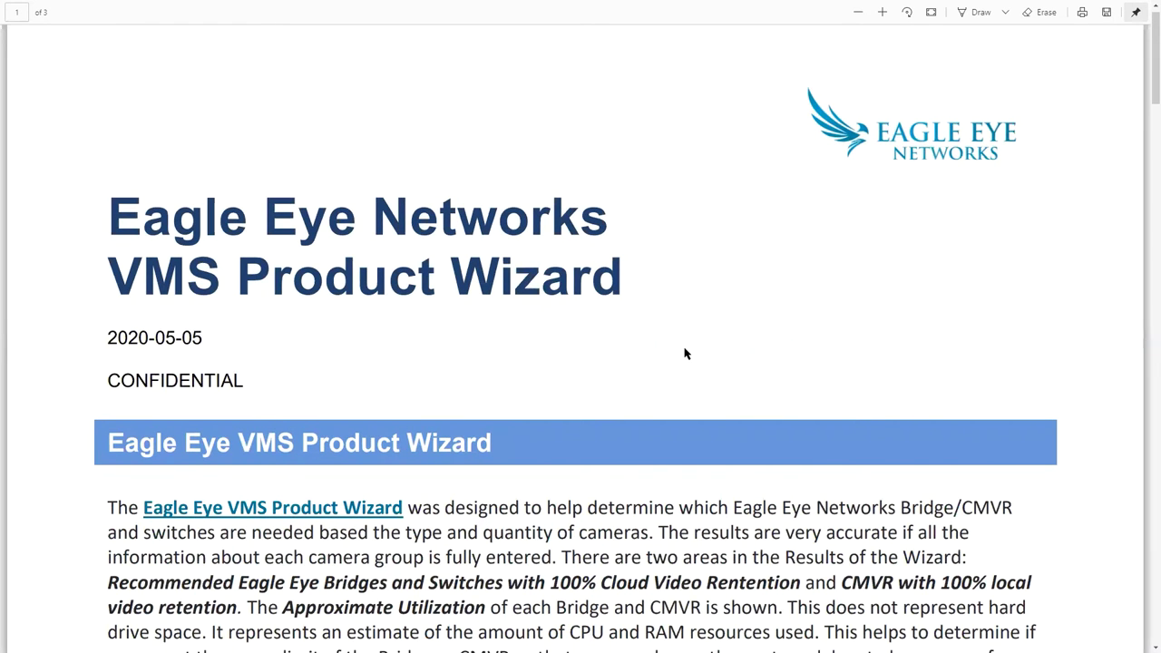
Scroll through the VMS Product Wizard guide PDF to its Results section on bridges and CMVRs.
{"action": "scroll", "coordinate": [685, 353], "scroll_direction": "down", "scroll_amount": 3}
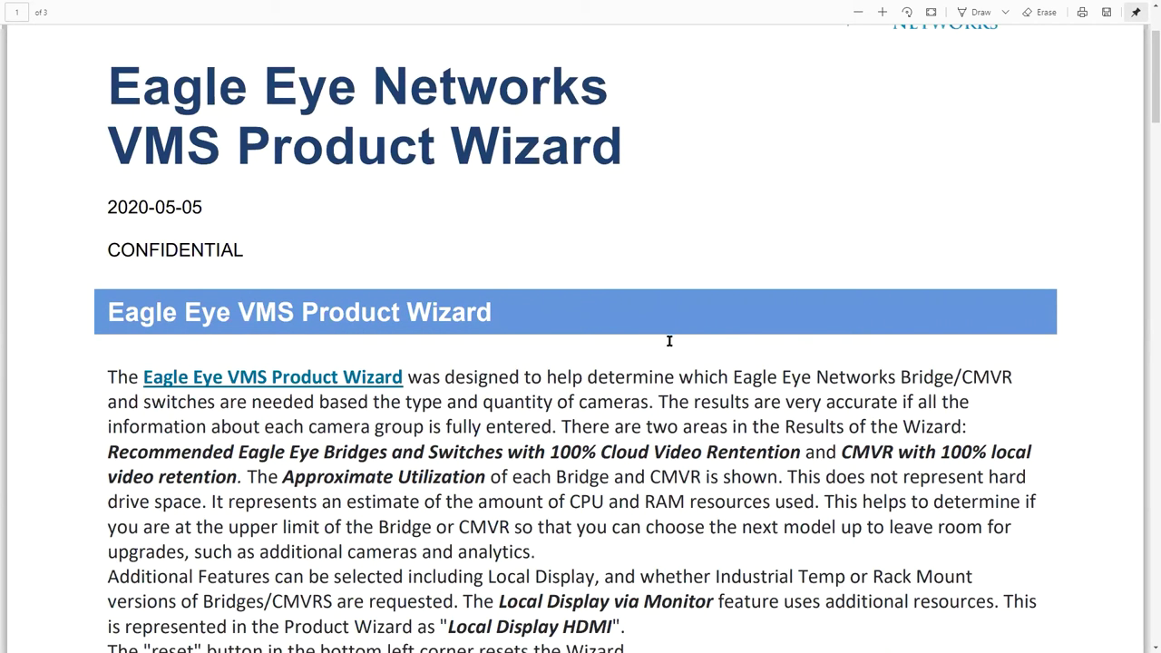
{"action": "scroll", "coordinate": [669, 342], "scroll_direction": "down", "scroll_amount": 5}
{"action": "scroll", "coordinate": [668, 342], "scroll_direction": "down", "scroll_amount": 9}
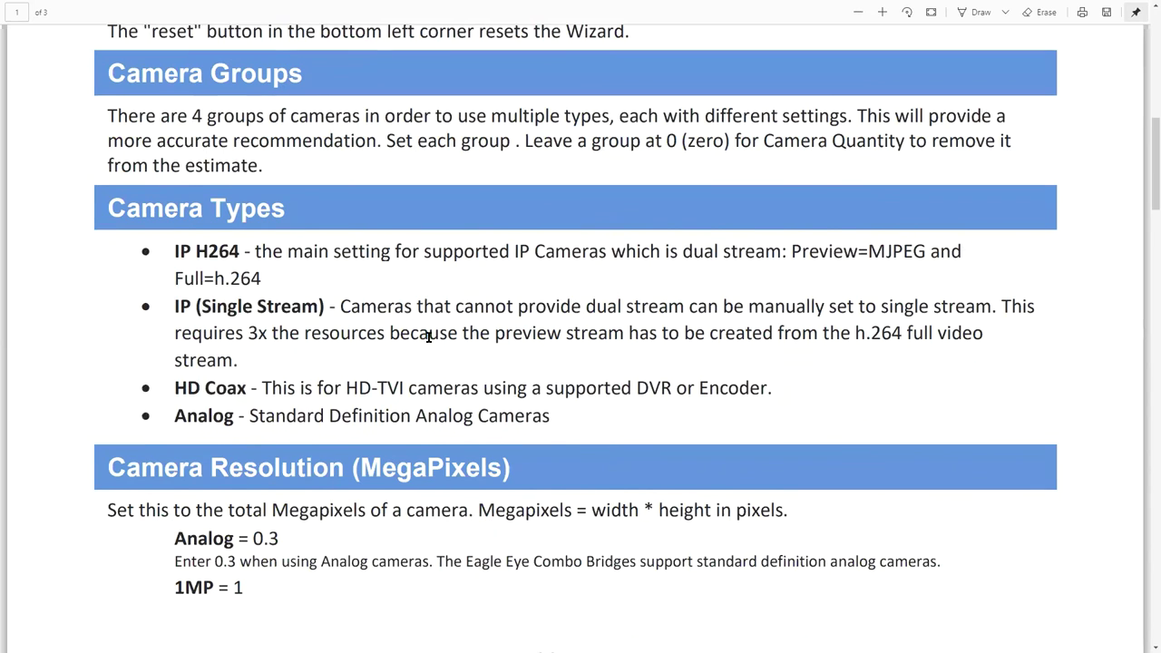
{"action": "scroll", "coordinate": [413, 460], "scroll_direction": "down", "scroll_amount": 5}
{"action": "scroll", "coordinate": [486, 475], "scroll_direction": "down", "scroll_amount": 14}
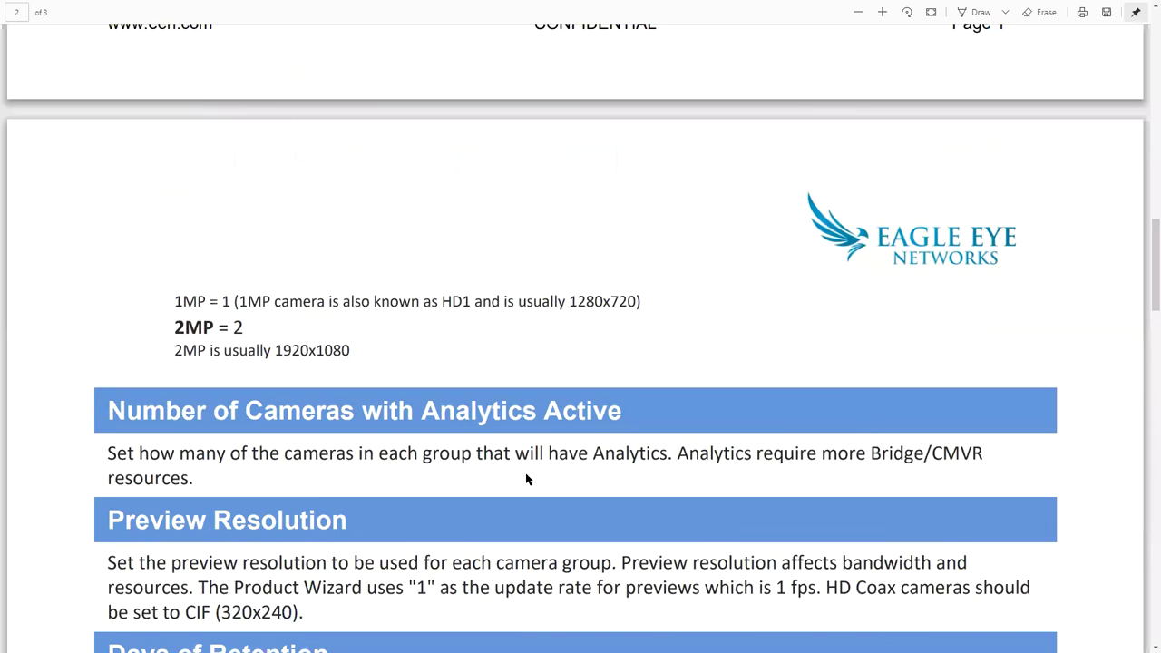
{"action": "scroll", "coordinate": [363, 272], "scroll_direction": "down", "scroll_amount": 3}
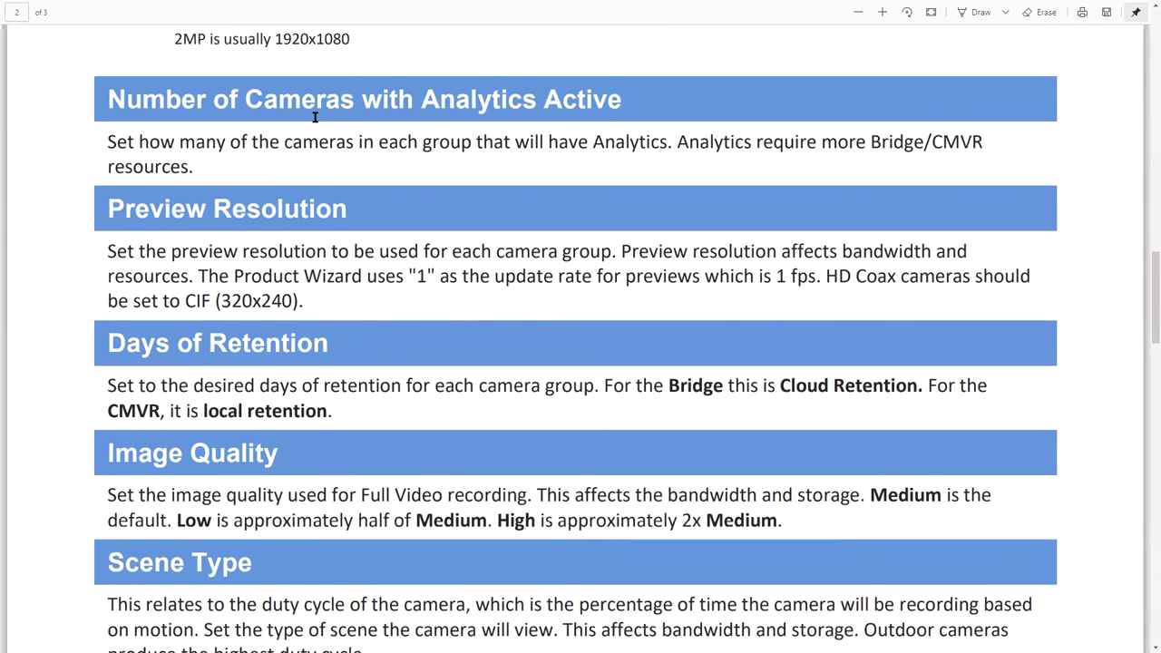
{"action": "scroll", "coordinate": [395, 422], "scroll_direction": "down", "scroll_amount": 8}
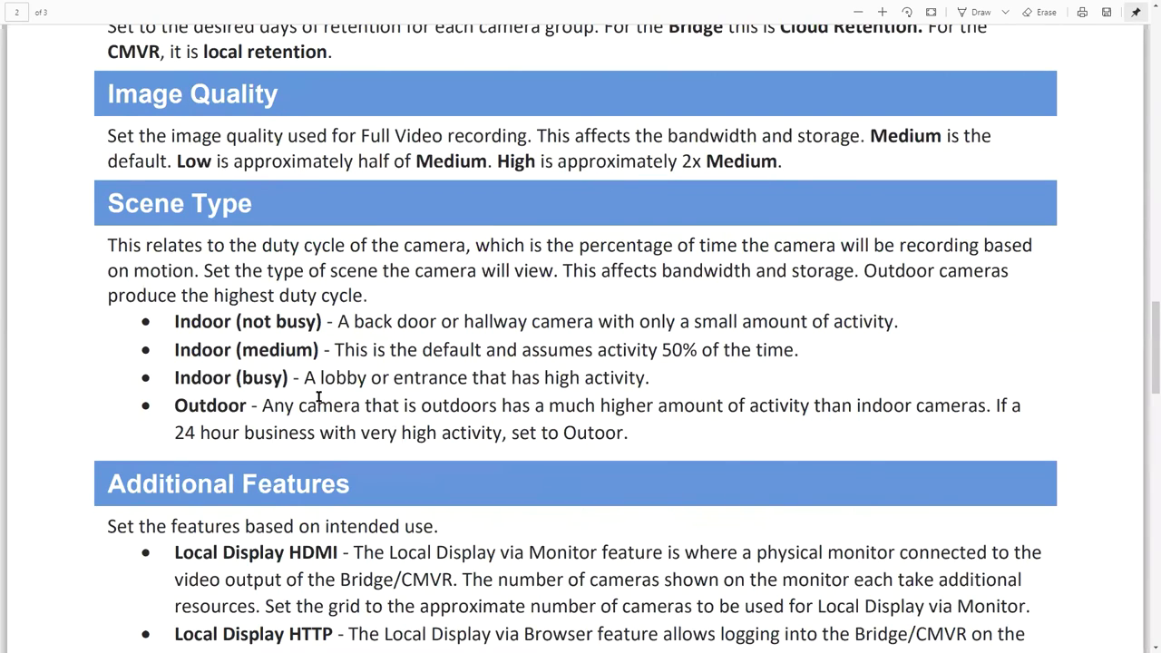
{"action": "scroll", "coordinate": [786, 476], "scroll_direction": "down", "scroll_amount": 9}
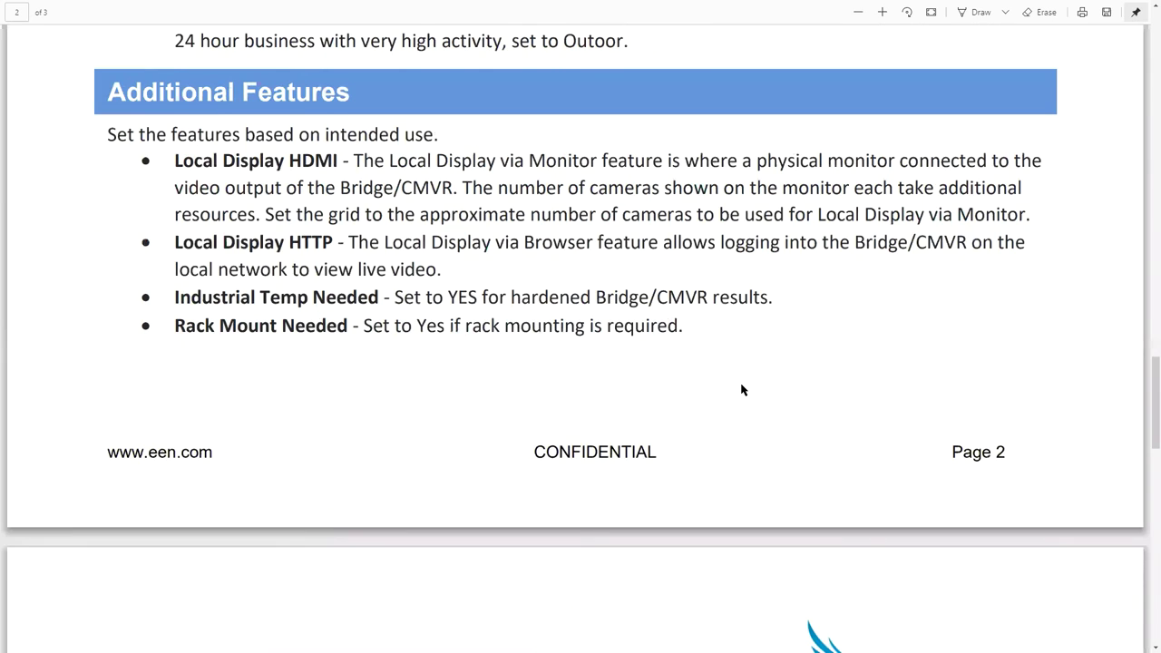
{"action": "scroll", "coordinate": [741, 398], "scroll_direction": "down", "scroll_amount": 14}
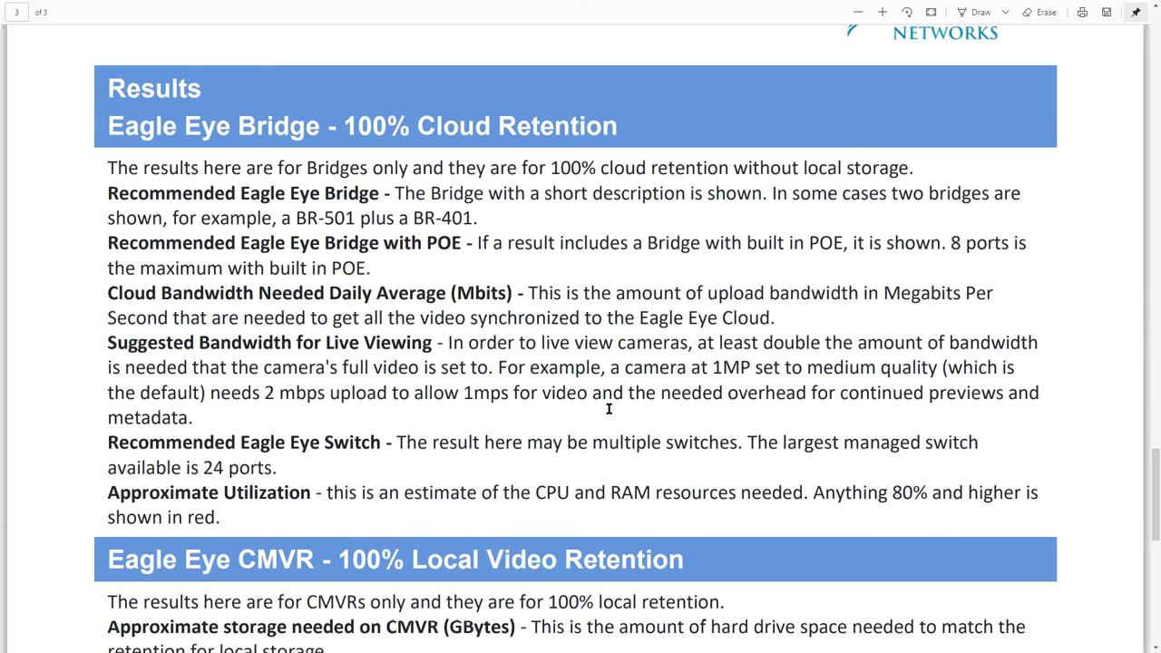
{"action": "scroll", "coordinate": [614, 410], "scroll_direction": "down", "scroll_amount": 5}
{"action": "scroll", "coordinate": [614, 410], "scroll_direction": "up", "scroll_amount": 1}
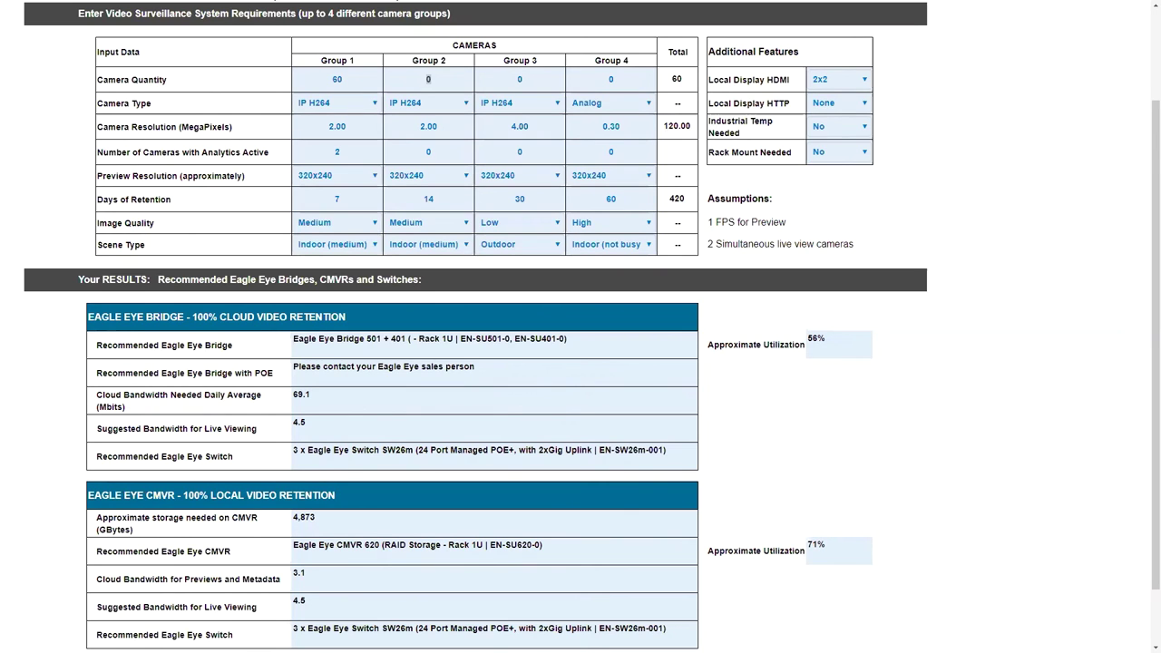
Set Group 1 to 5 cameras and Group 2 to 4 cameras at 4.00 MP with 640x360 preview.
{"action": "scroll", "coordinate": [381, 156], "scroll_direction": "up", "scroll_amount": 1}
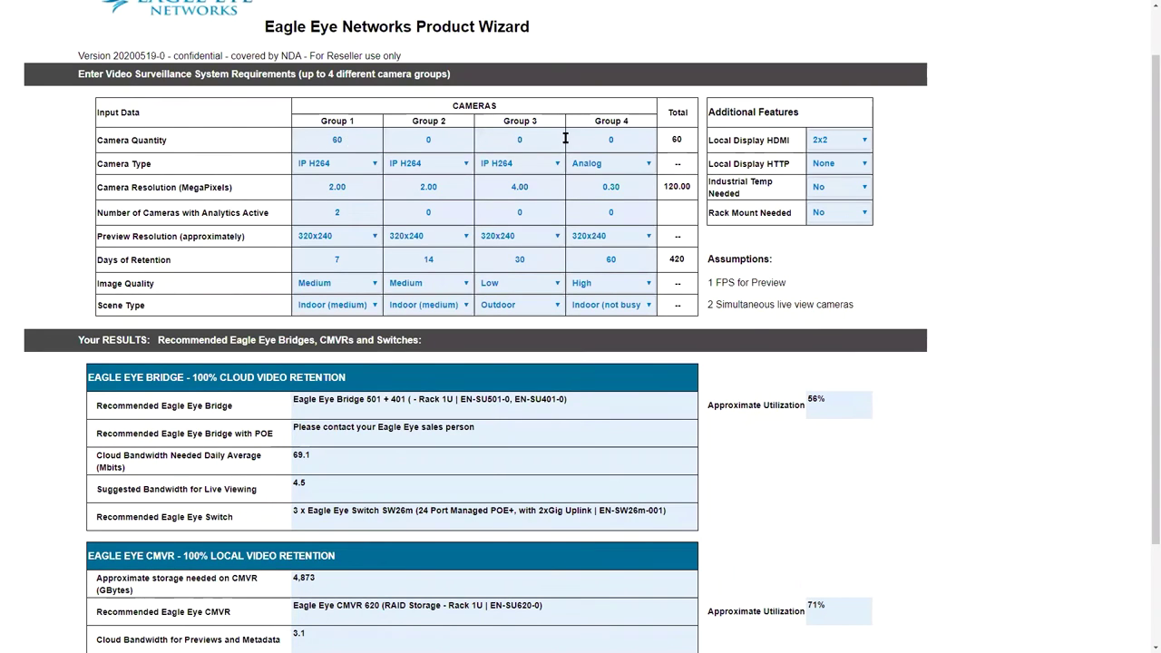
{"action": "left_click_drag", "start_coordinate": [352, 139], "coordinate": [321, 137]}
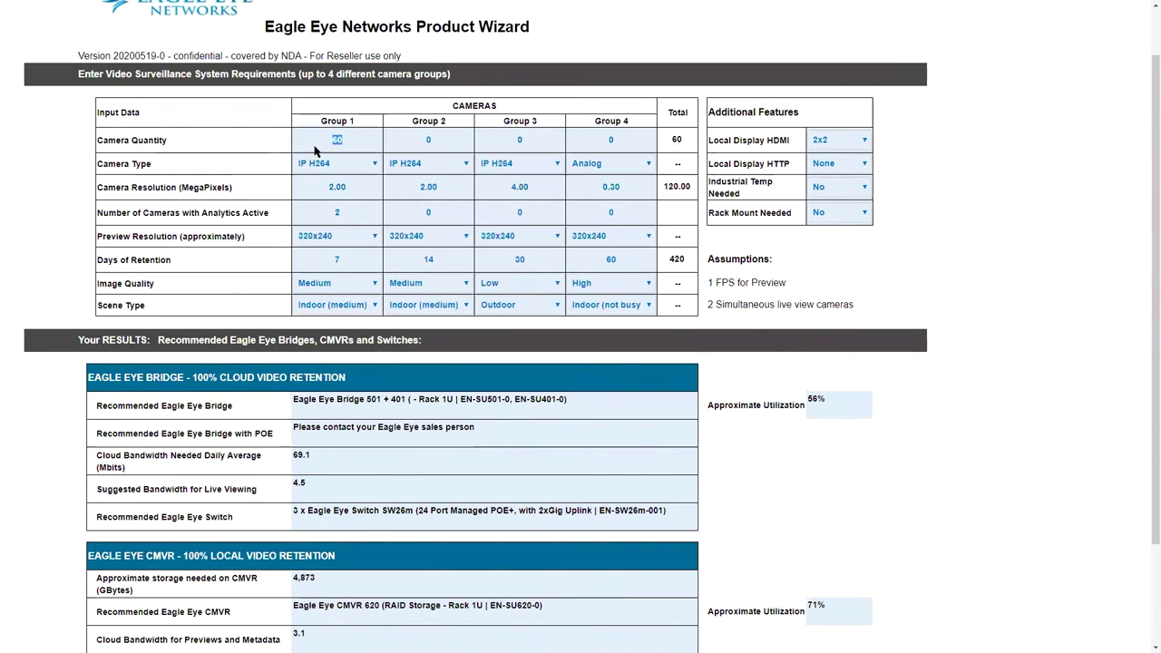
{"action": "type", "text": "5"}
{"action": "key", "text": "Tab"}
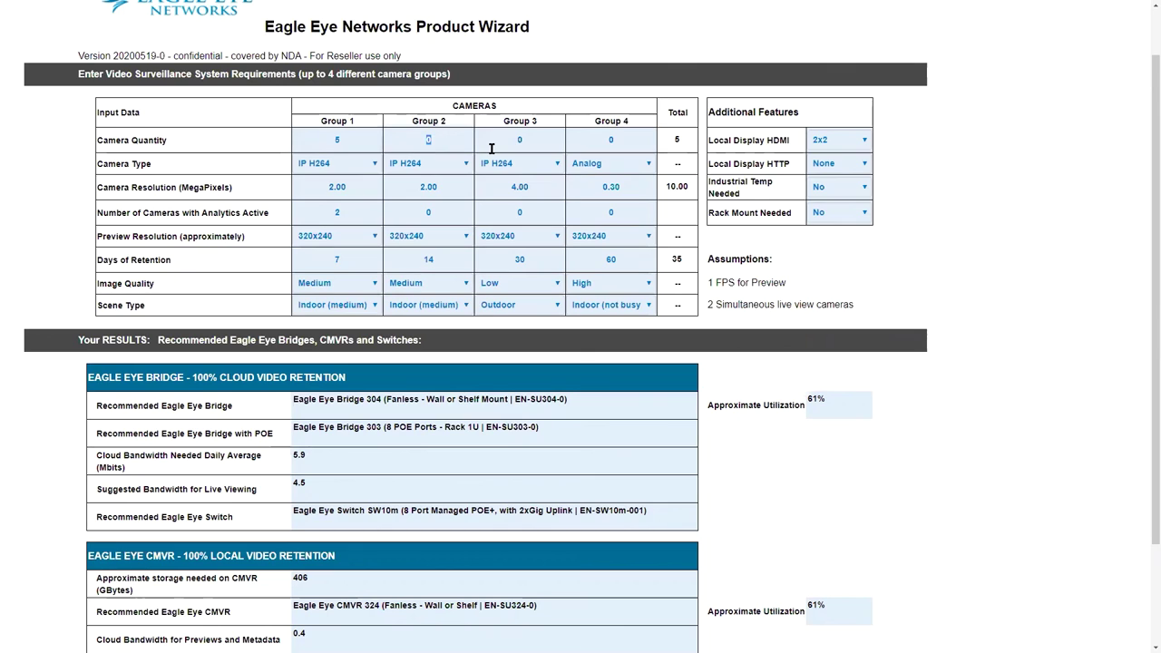
{"action": "type", "text": "4"}
{"action": "left_click_drag", "start_coordinate": [443, 189], "coordinate": [409, 190]}
{"action": "type", "text": "4"}
{"action": "key", "text": "Tab"}
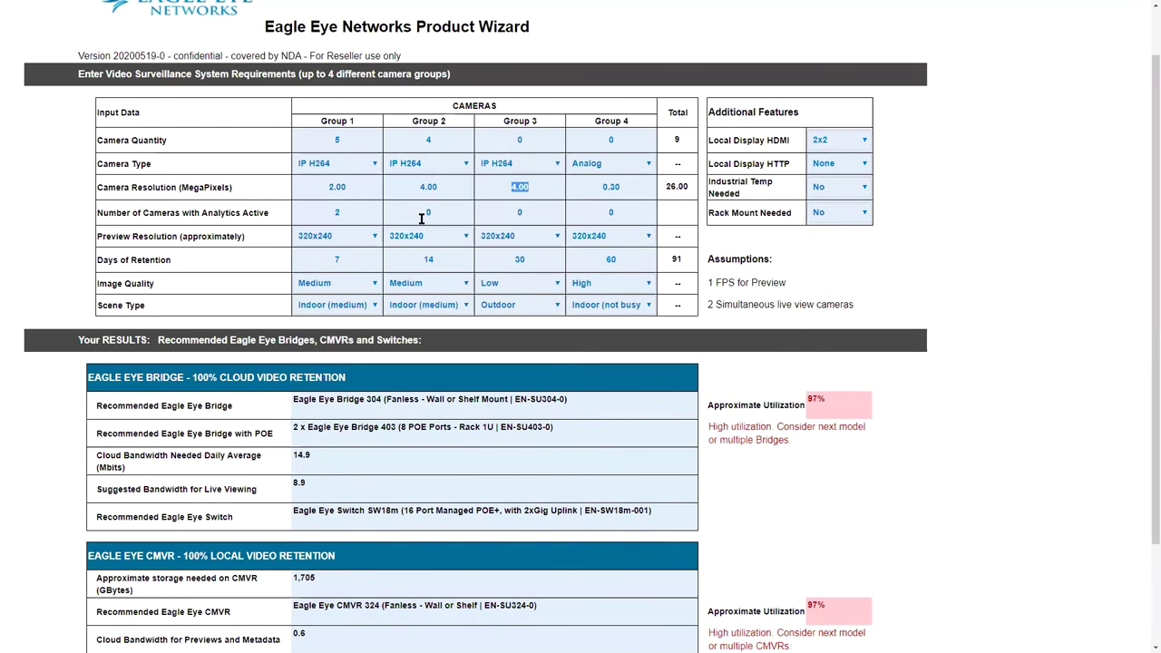
{"action": "left_click", "coordinate": [463, 237]}
{"action": "left_click", "coordinate": [426, 259]}
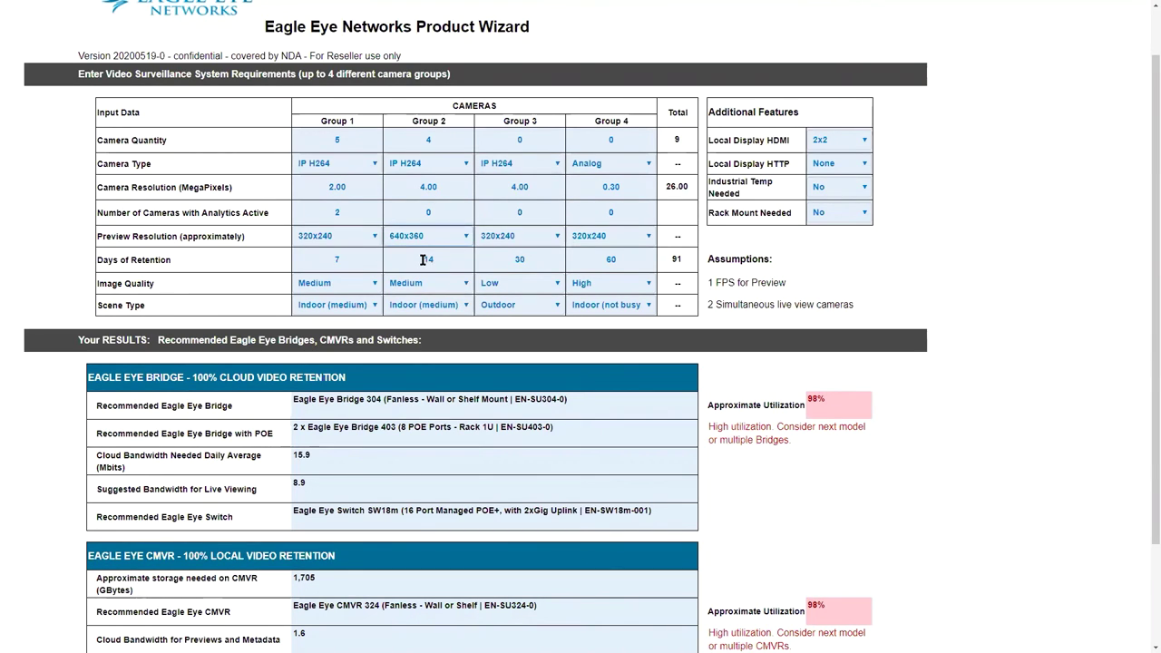
Give Group 3 one IP H264 camera at 1.00 MP, 60 days retention, Medium quality.
{"action": "left_click", "coordinate": [530, 143]}
{"action": "type", "text": "1"}
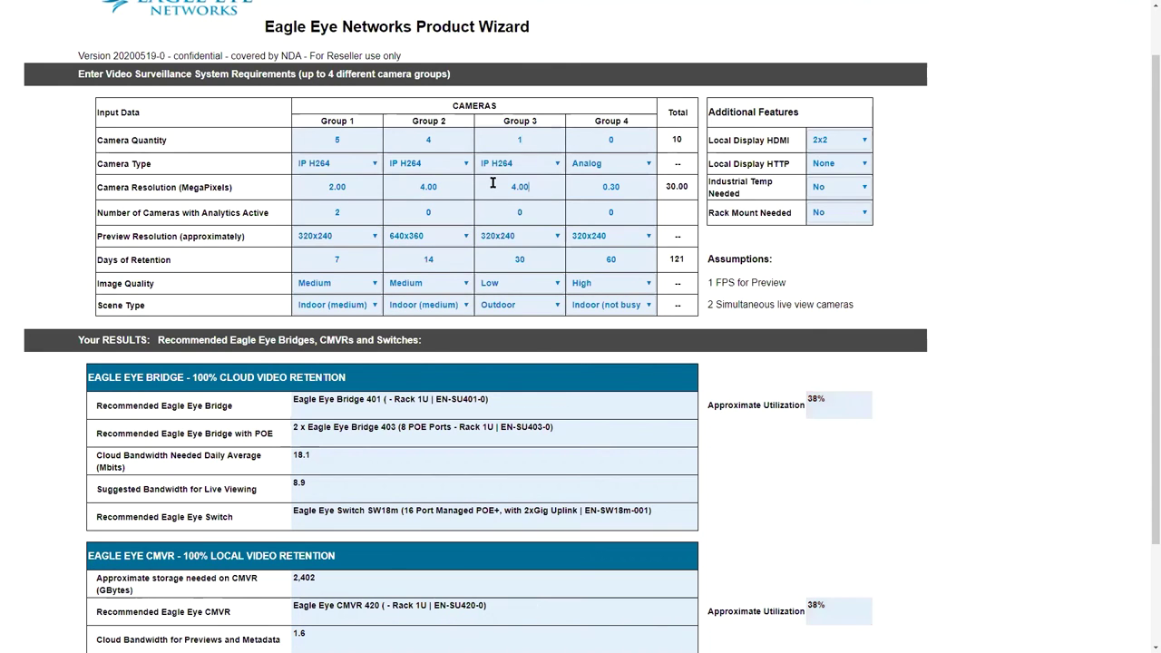
{"action": "left_click", "coordinate": [508, 189]}
{"action": "type", "text": "1"}
{"action": "left_click", "coordinate": [534, 259]}
{"action": "type", "text": "60"}
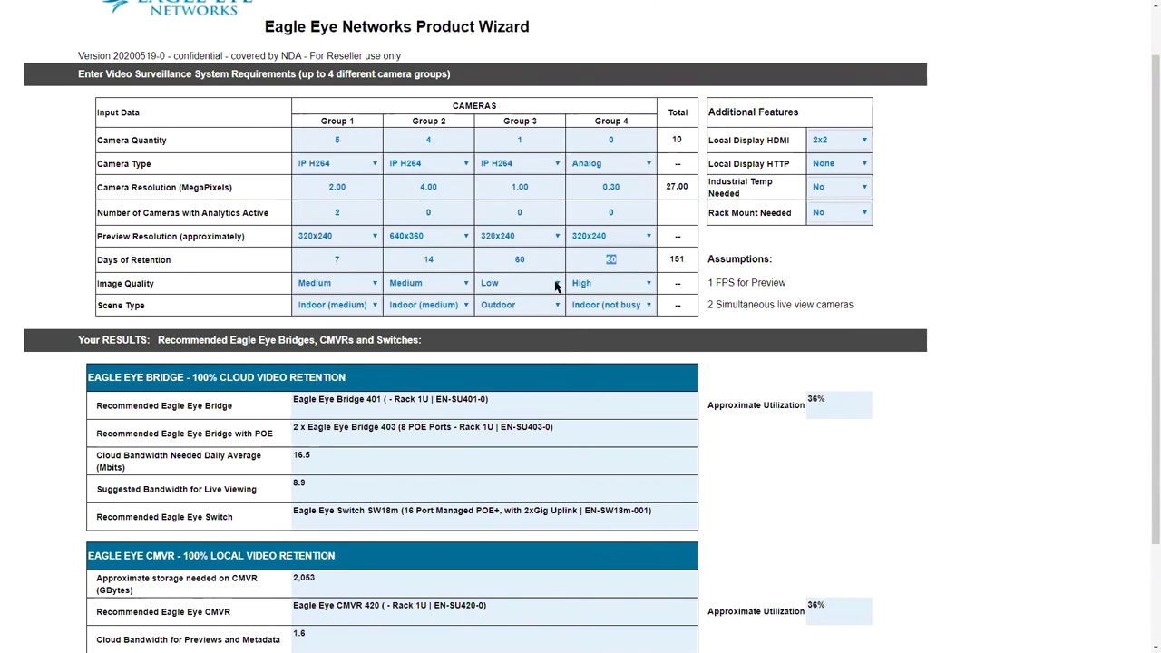
{"action": "left_click", "coordinate": [554, 284]}
{"action": "left_click", "coordinate": [515, 305]}
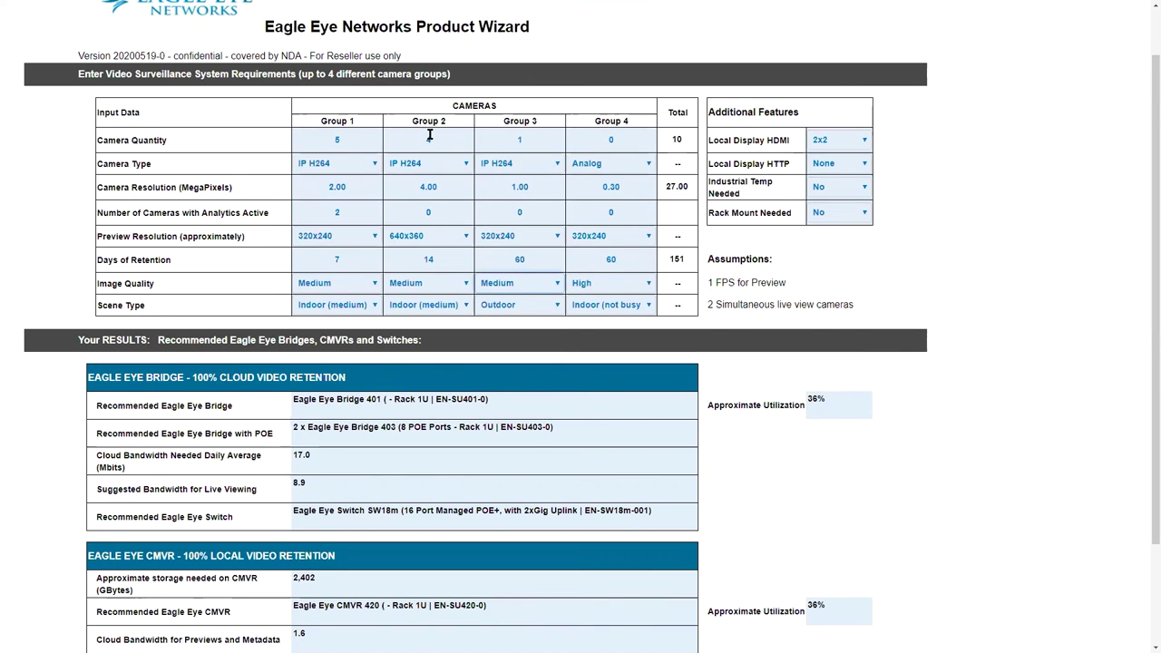
{"action": "left_click", "coordinate": [514, 163]}
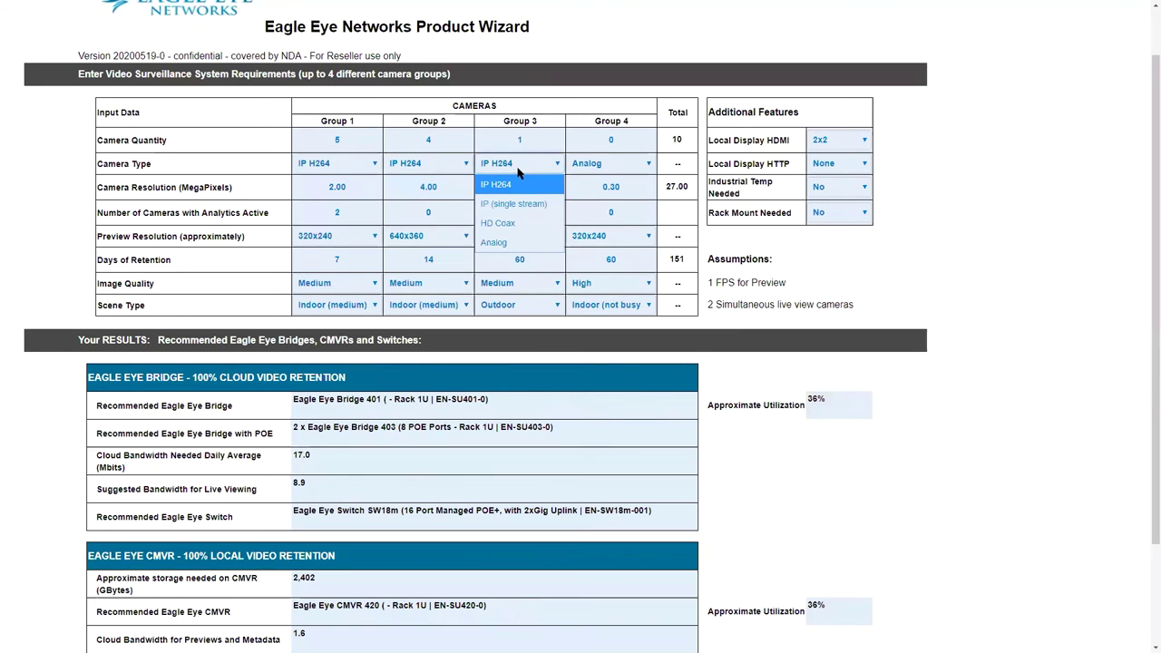
{"action": "left_click", "coordinate": [518, 185]}
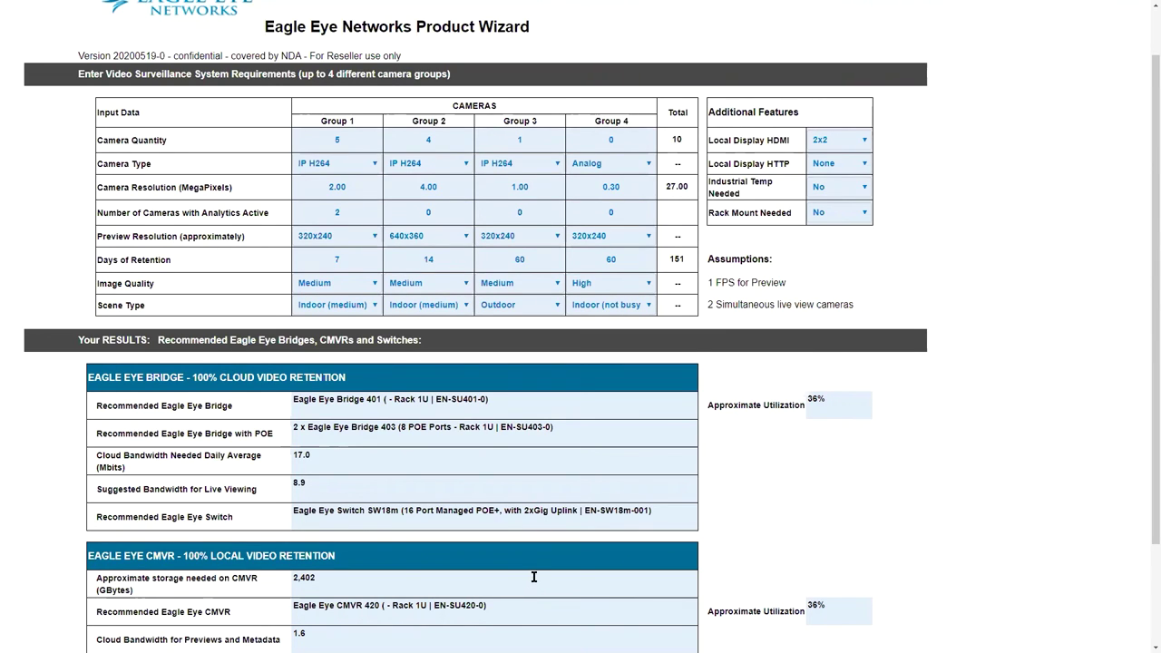
Scroll down to the CMVR results: 2,402 GB storage, 8.9 Mbits bandwidth, Switch SW18m.
{"action": "scroll", "coordinate": [533, 577], "scroll_direction": "down", "scroll_amount": 1}
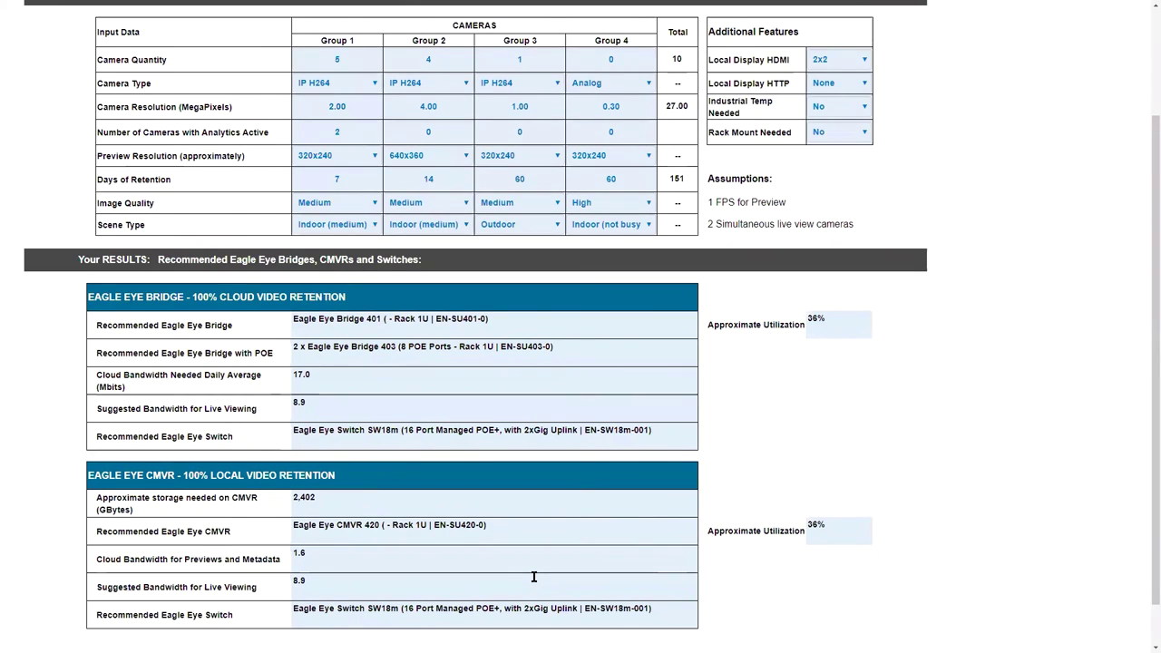